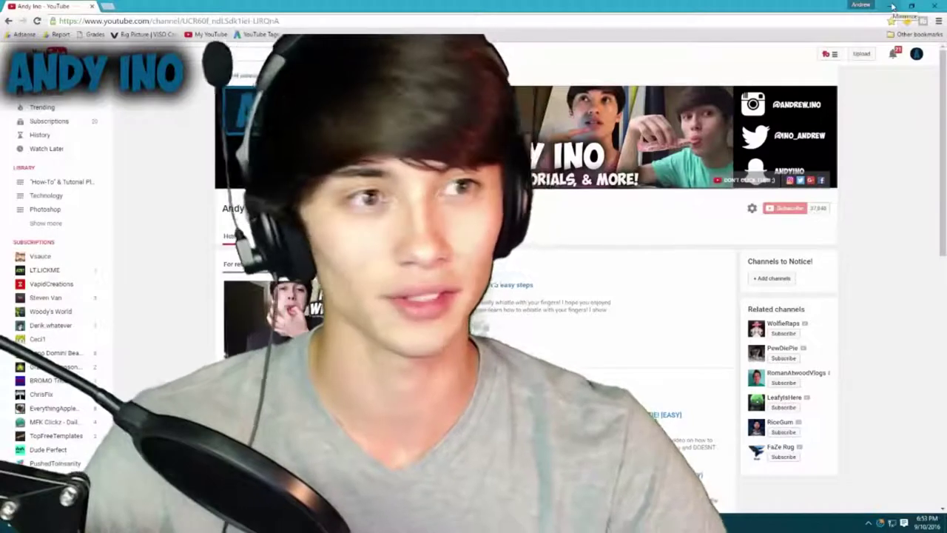
Minimize the browser, switch to Open Broadcaster Software and move its window clear of the webcam overlay.
click(891, 6)
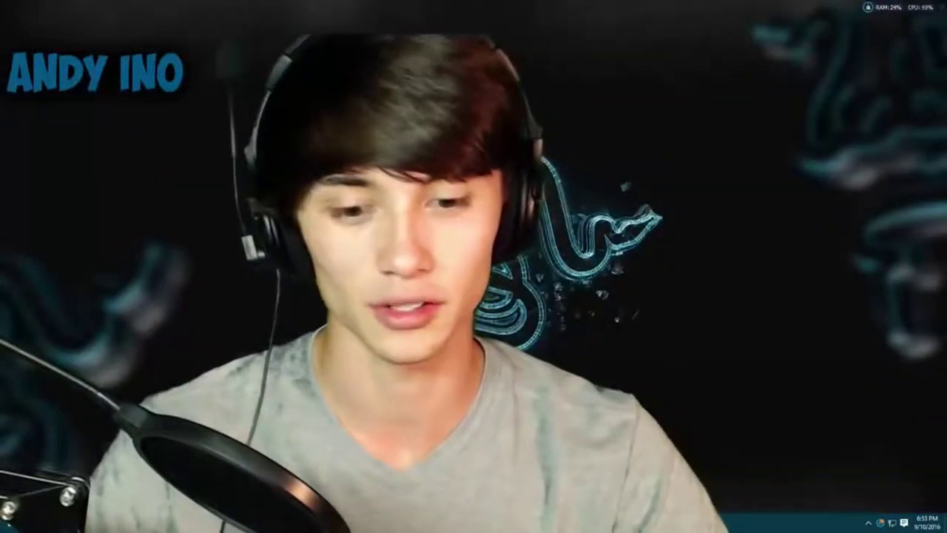
key(alt+Tab)
drag(540, 81, 501, 83)
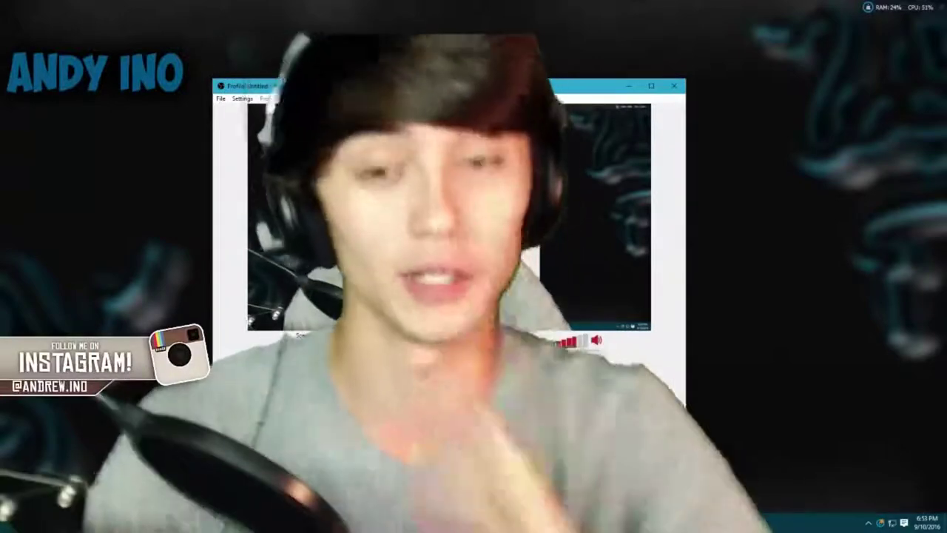
mouse_move(501, 84)
mouse_down()
mouse_move(468, 87)
mouse_move(492, 76)
mouse_up()
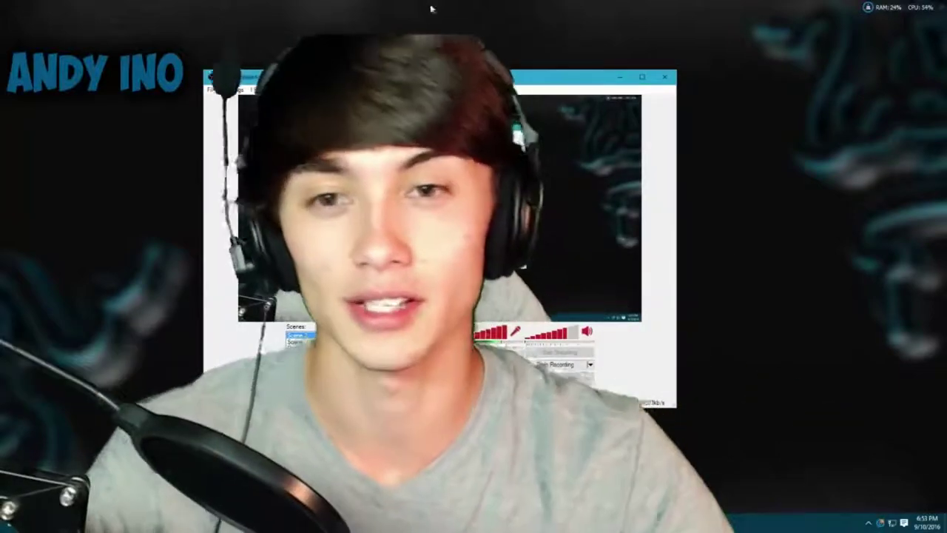
drag(541, 84, 694, 58)
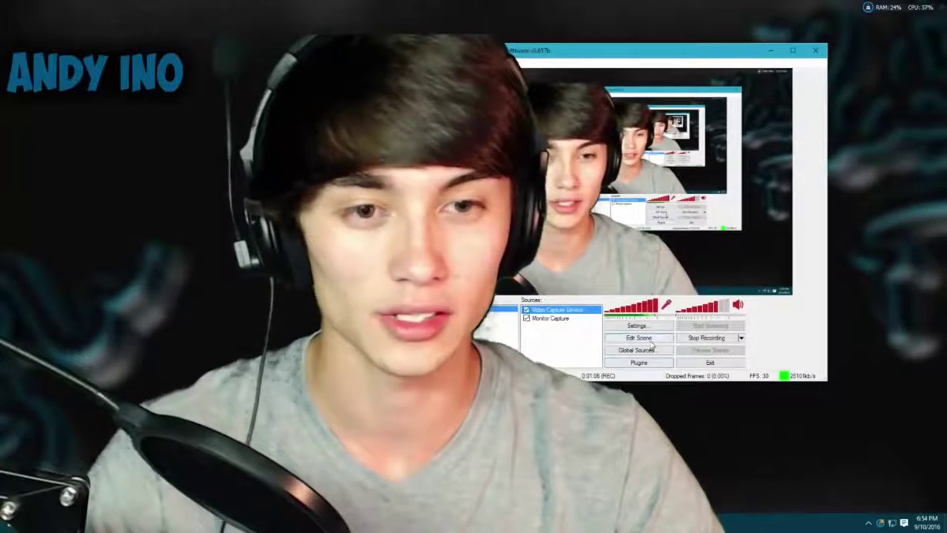
Edit the scene so the webcam overlay is shrunk and placed in the lower-left corner of the frame.
click(643, 338)
drag(761, 91, 594, 178)
drag(641, 53, 520, 67)
drag(442, 197, 342, 219)
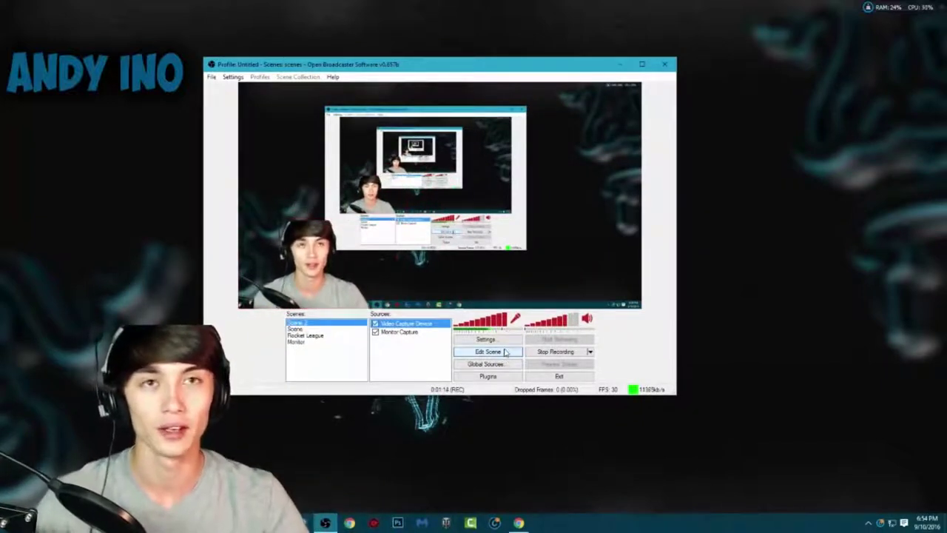
drag(405, 66, 411, 66)
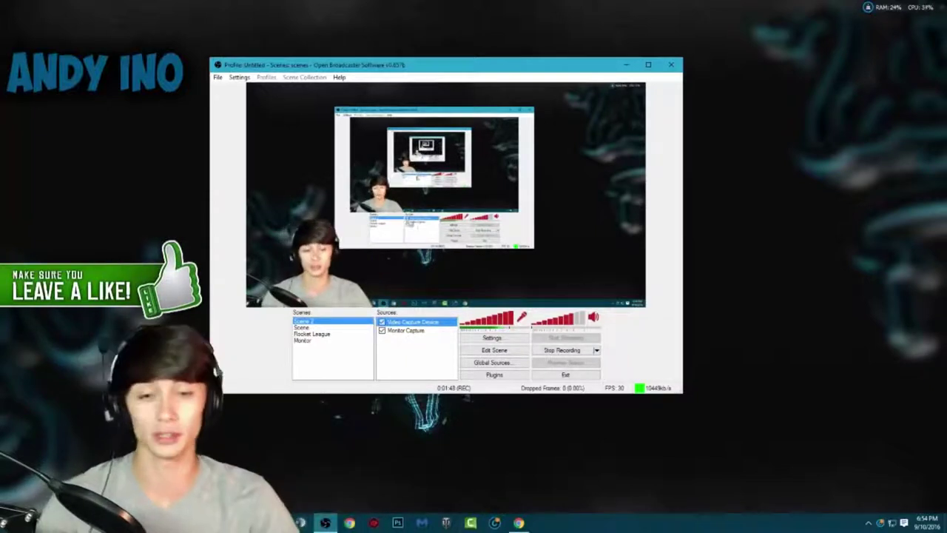
mouse_move(466, 66)
mouse_down()
mouse_move(468, 53)
mouse_move(460, 56)
mouse_up()
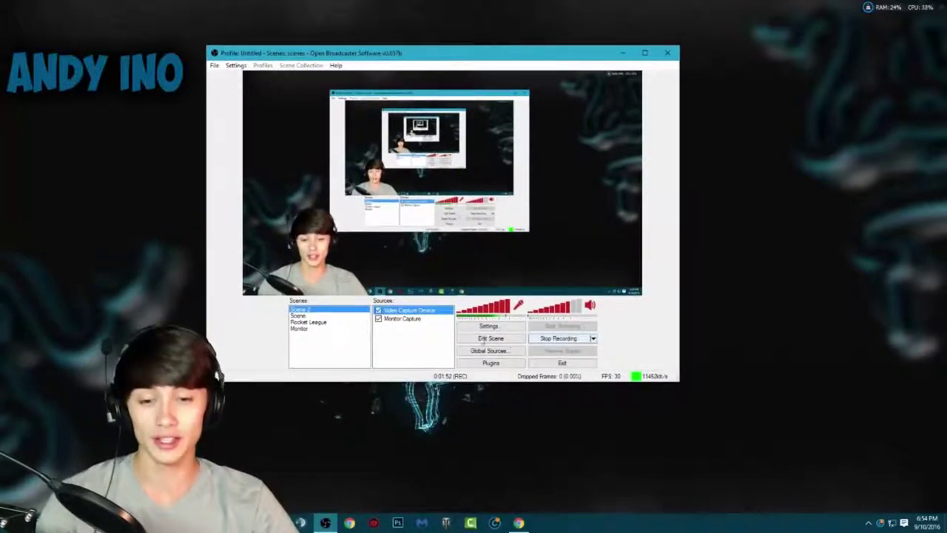
drag(452, 55, 447, 56)
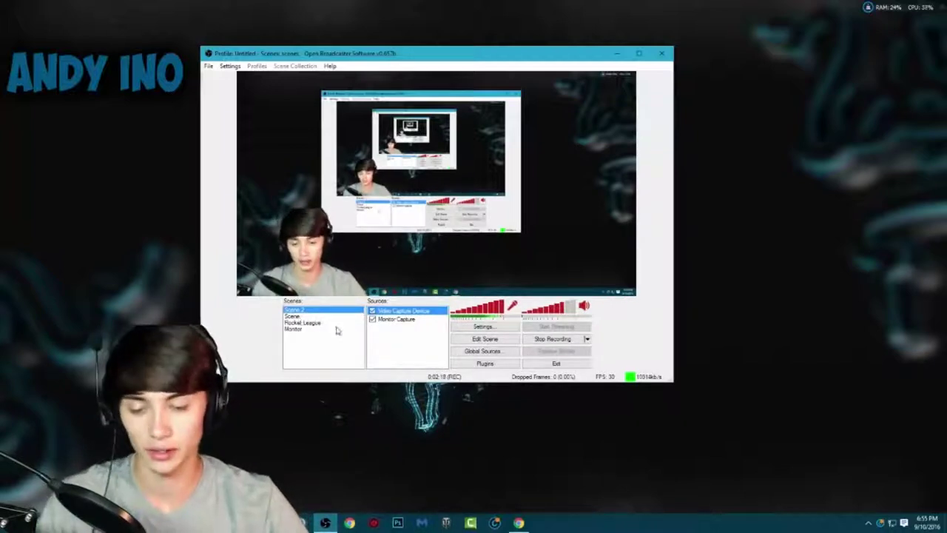
drag(425, 61, 437, 57)
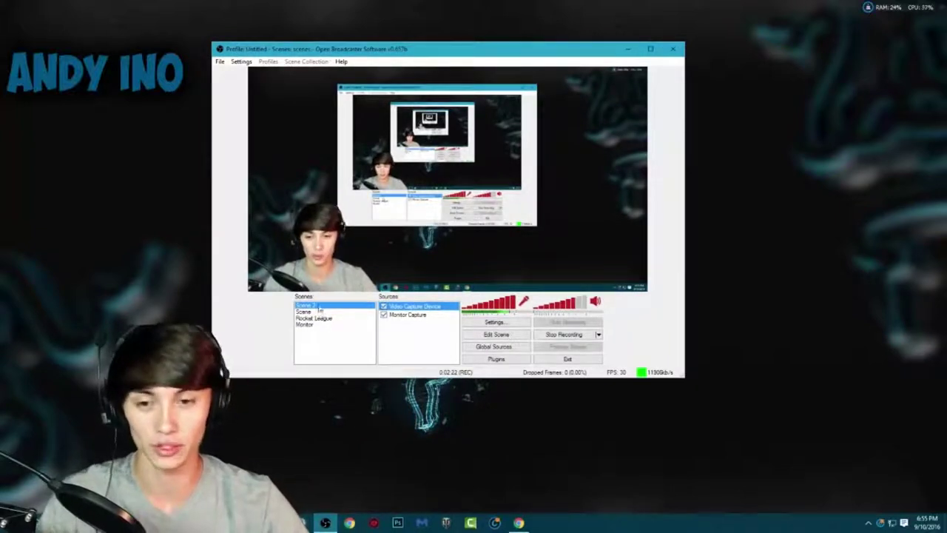
Add a video capture device source named Webcam to Scene 2.
right_click(314, 340)
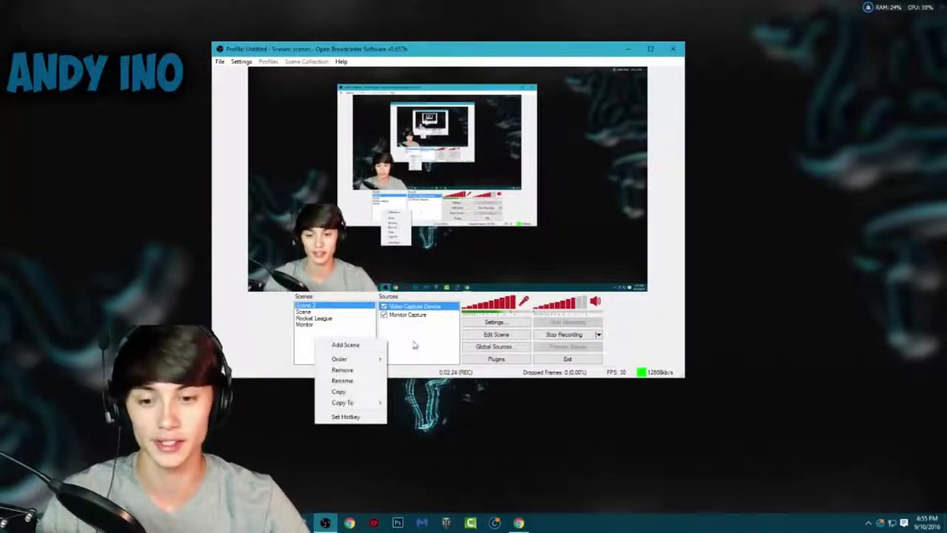
click(323, 307)
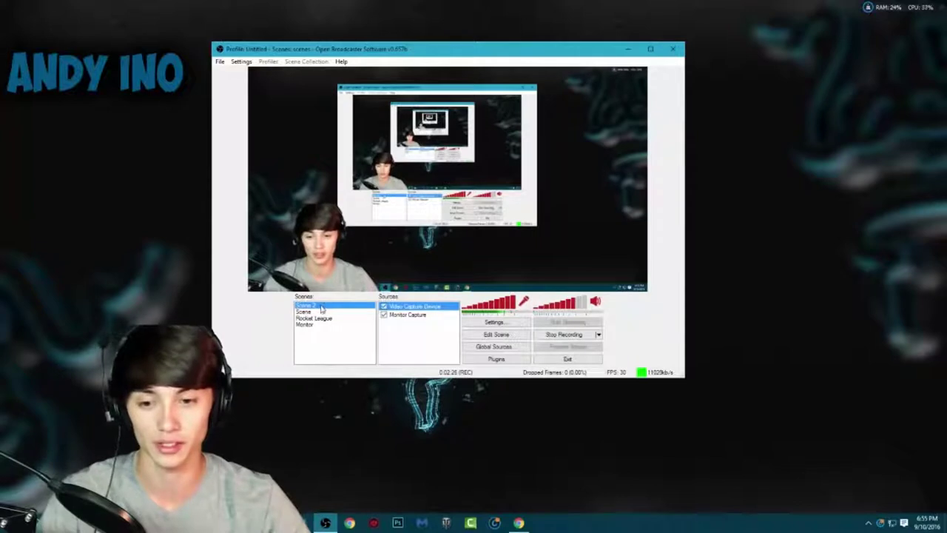
right_click(394, 329)
right_click(386, 334)
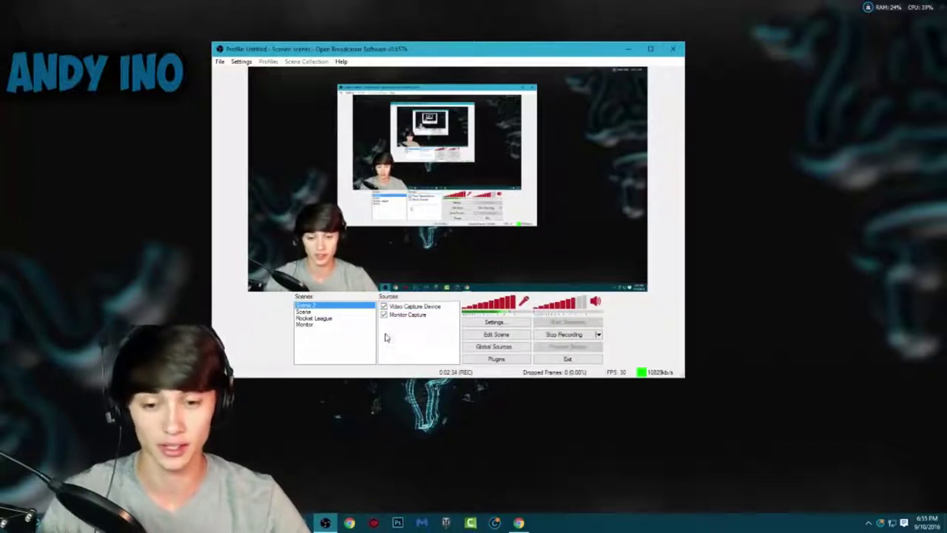
right_click(394, 328)
right_click(384, 330)
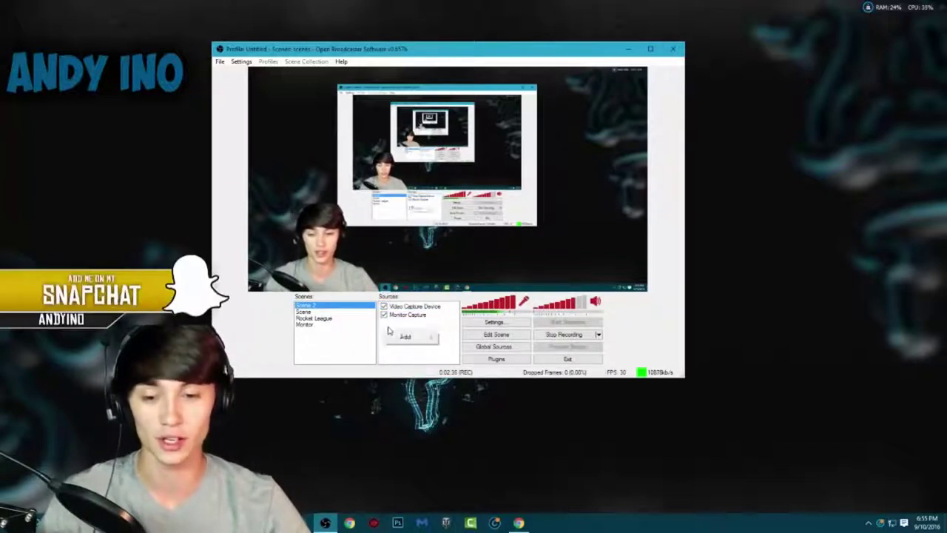
right_click(386, 326)
right_click(381, 332)
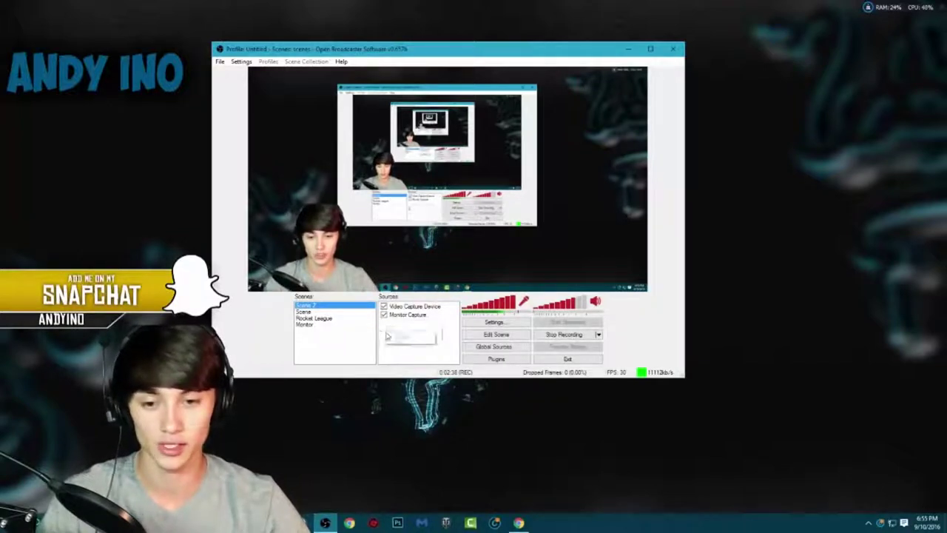
mouse_move(415, 337)
click(478, 391)
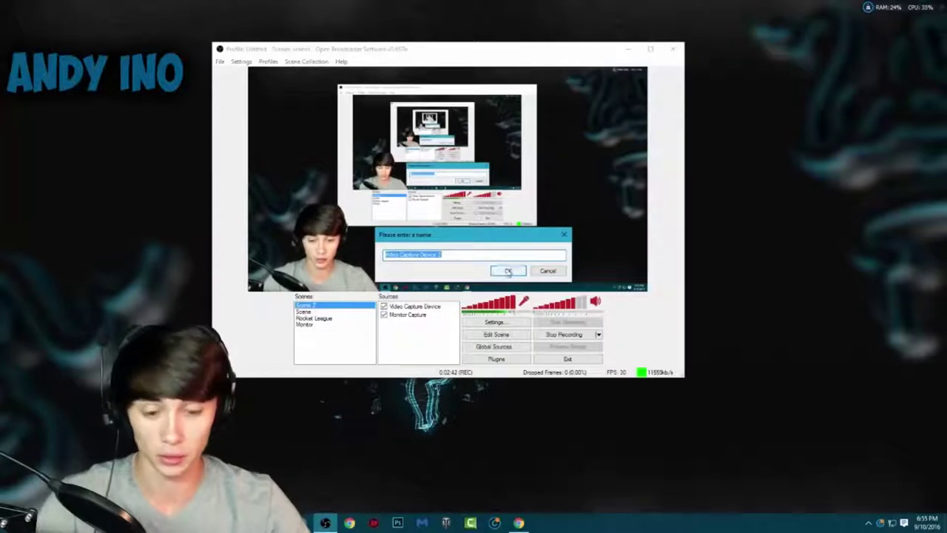
text(Webcam)
click(508, 270)
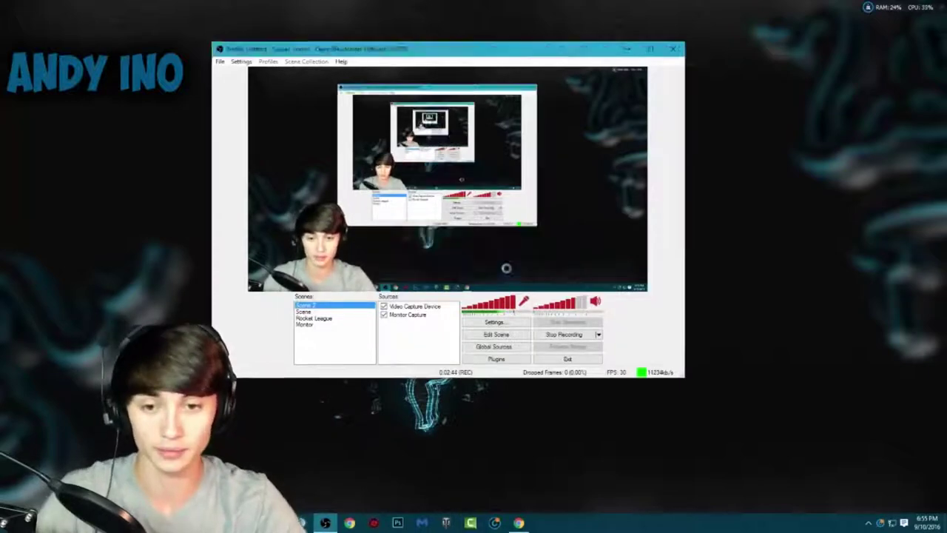
Choose the Logitech HD Pro Webcam C920 as the capture device for the new source.
drag(547, 118, 826, 144)
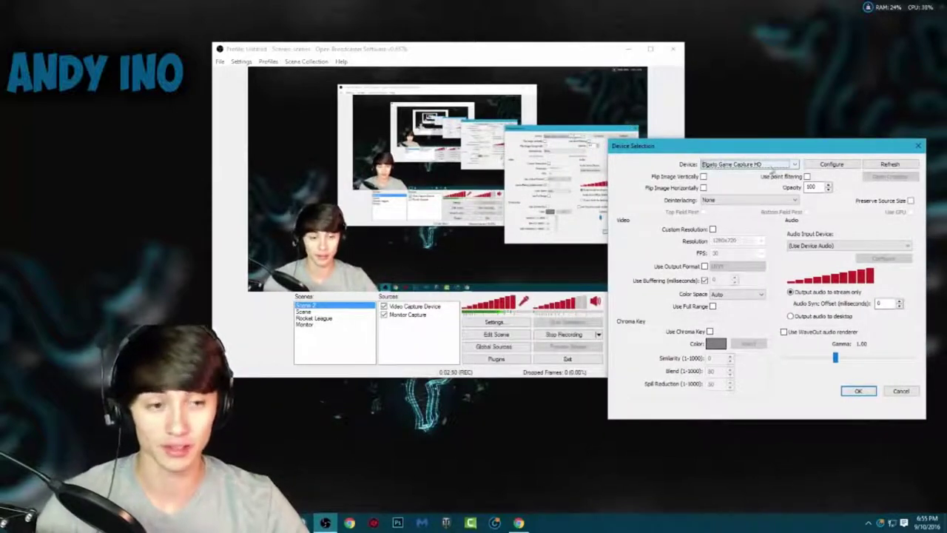
click(786, 165)
click(783, 173)
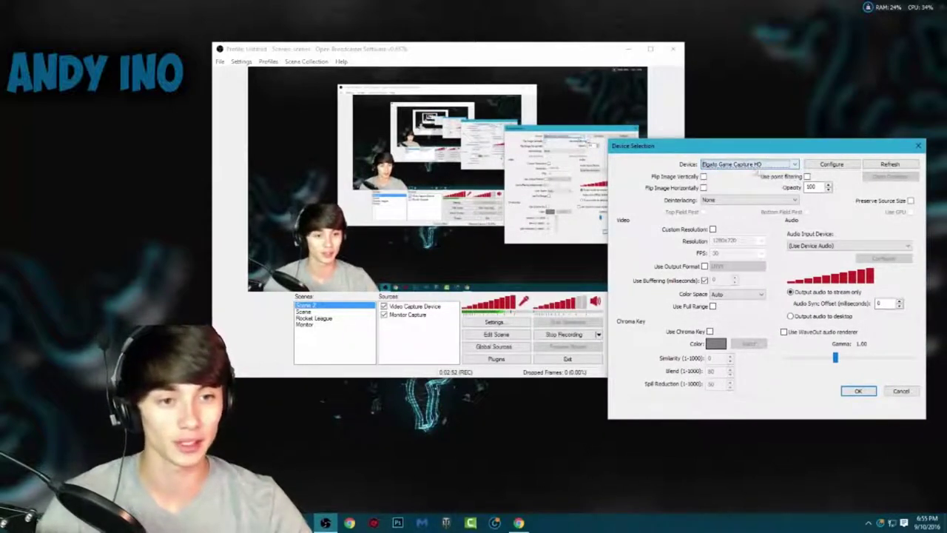
click(755, 166)
click(745, 171)
click(778, 166)
click(786, 173)
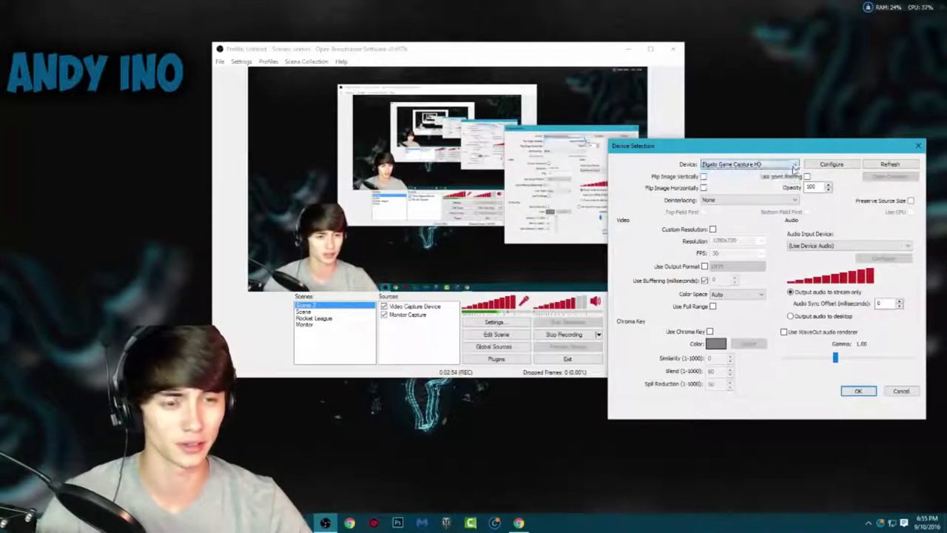
click(787, 165)
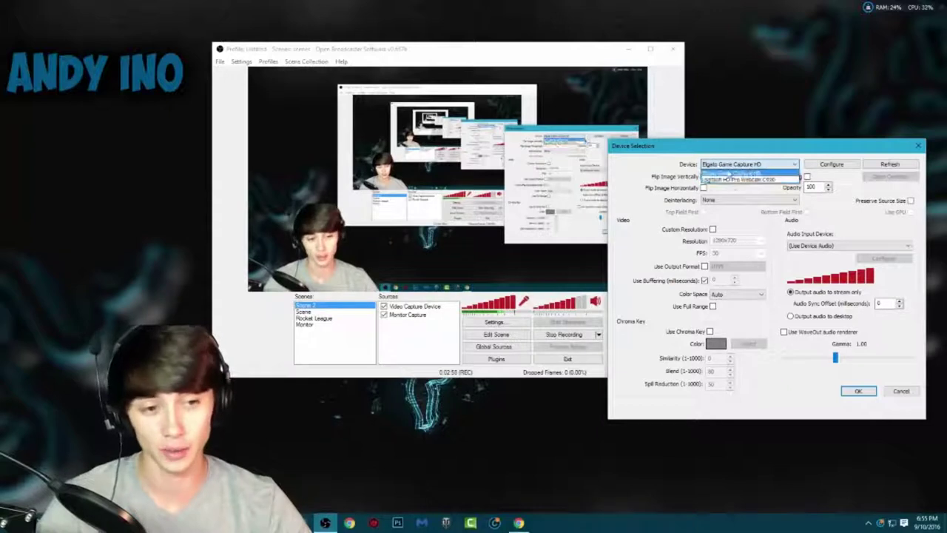
click(733, 180)
Open the configuration of the selected webcam and arrange its properties window so the scene preview stays in view.
drag(774, 148, 706, 151)
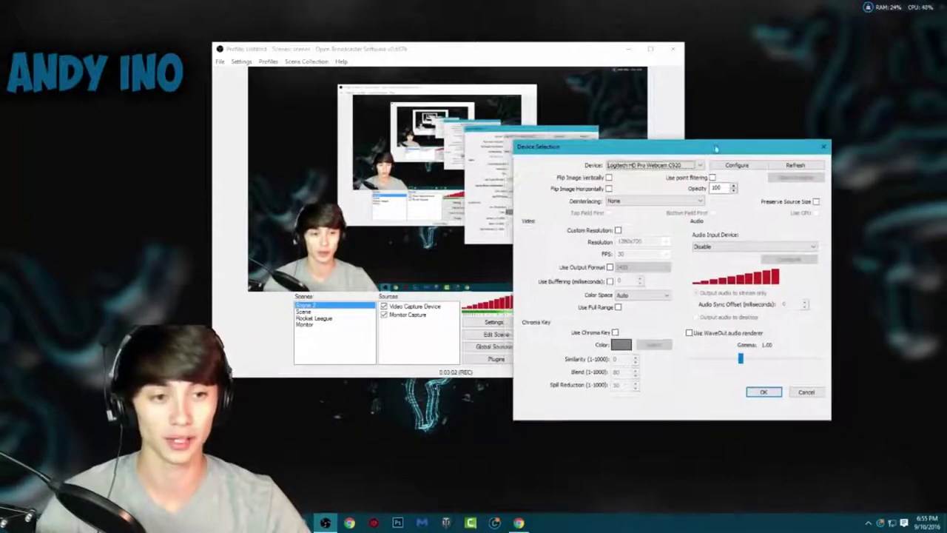
click(746, 168)
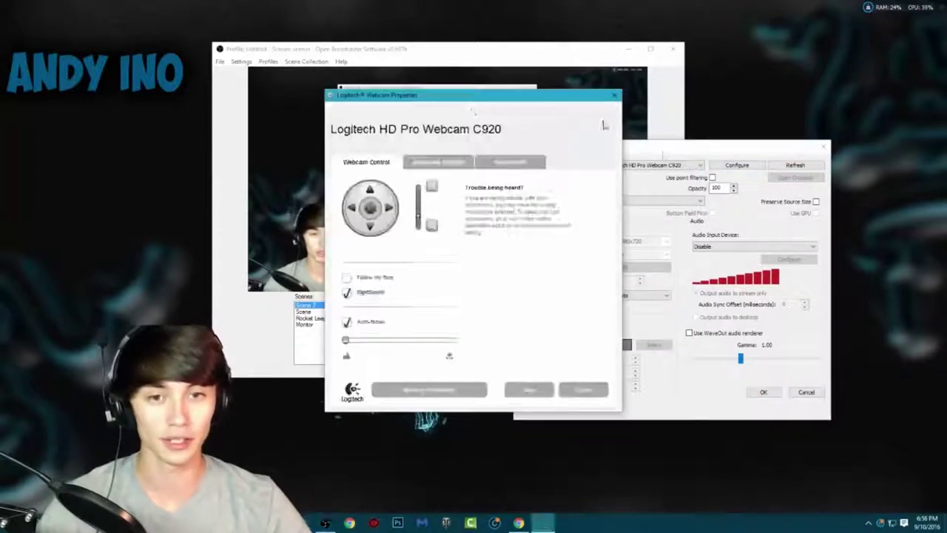
drag(485, 98, 701, 123)
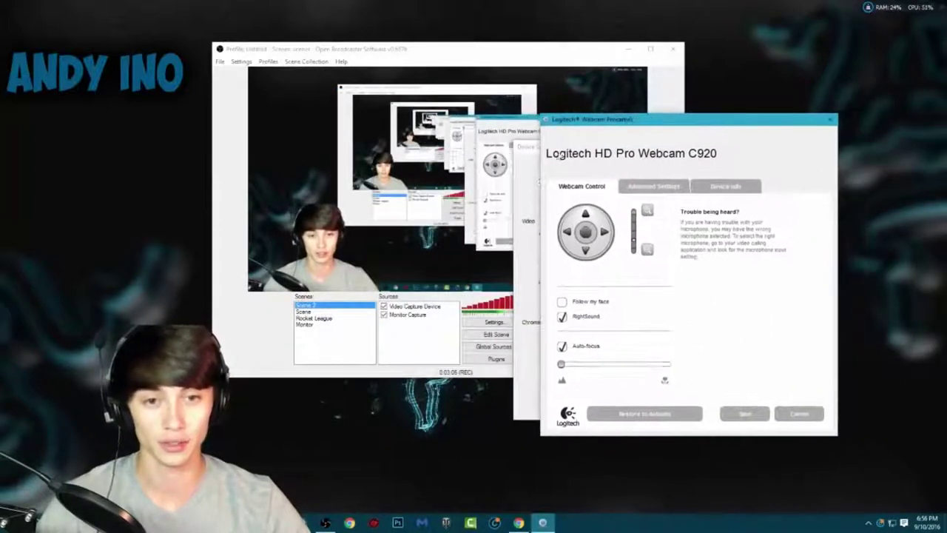
drag(539, 147, 617, 144)
click(818, 162)
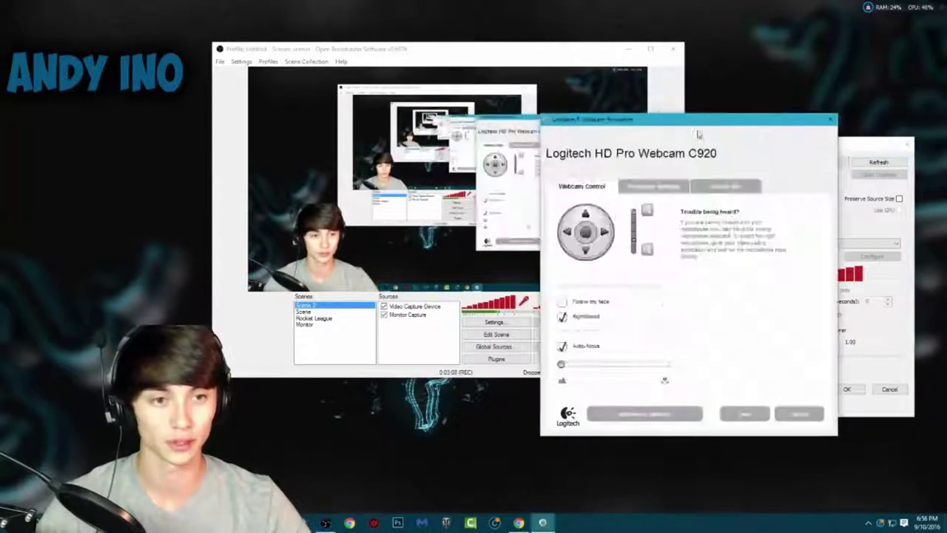
drag(689, 125, 703, 119)
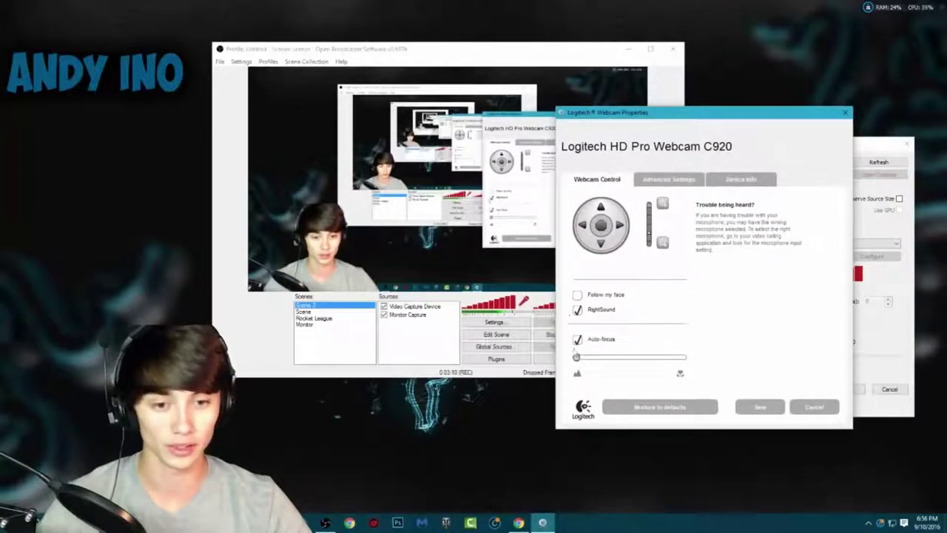
Try the manual focus control with Auto-focus off, and re-enable Auto-focus.
click(578, 339)
drag(578, 358, 527, 376)
click(578, 340)
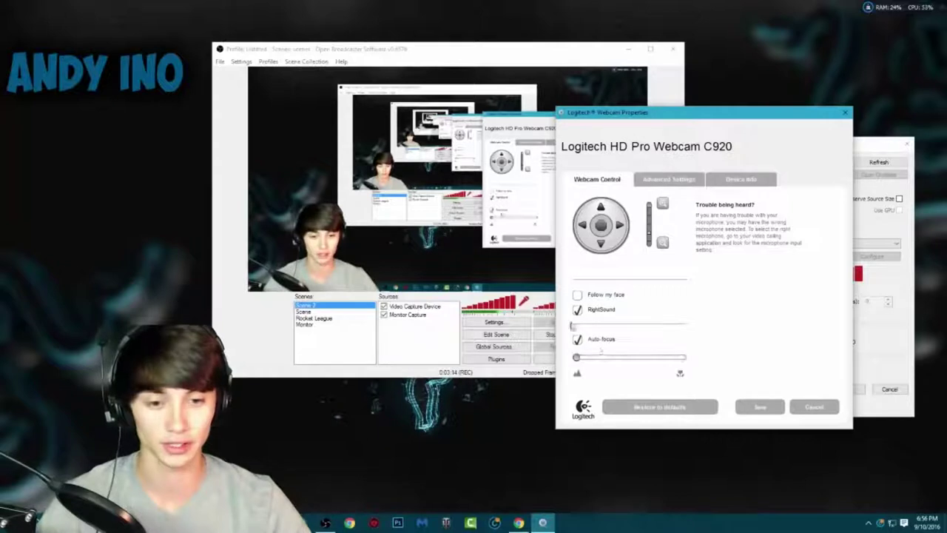
Try zooming the webcam in and out, and return it to its original framing.
click(663, 203)
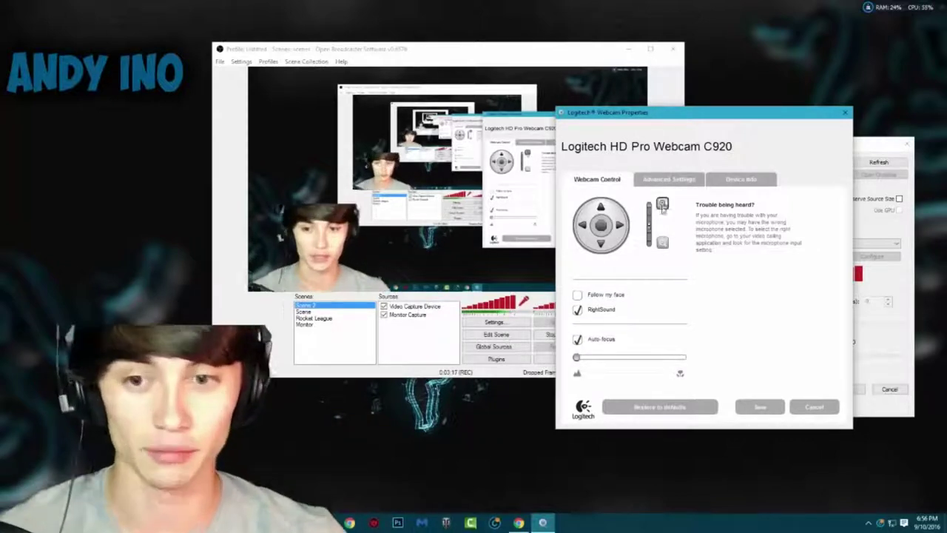
click(662, 242)
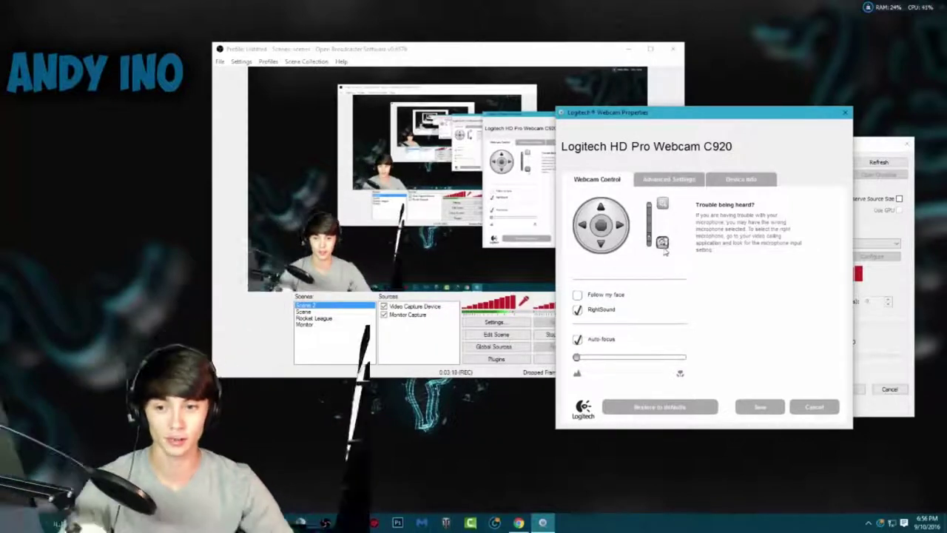
click(663, 205)
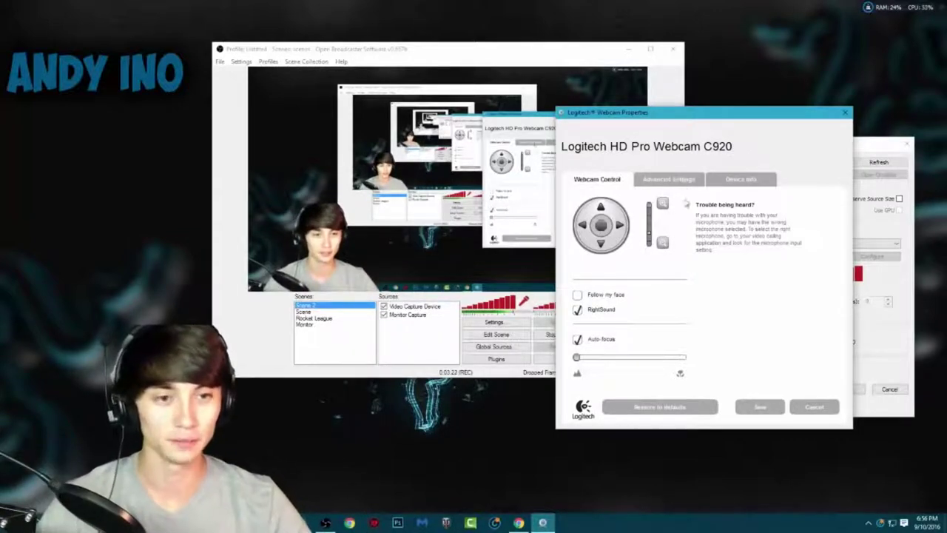
Review the webcam's advanced settings and device information, and save the webcam properties.
click(677, 182)
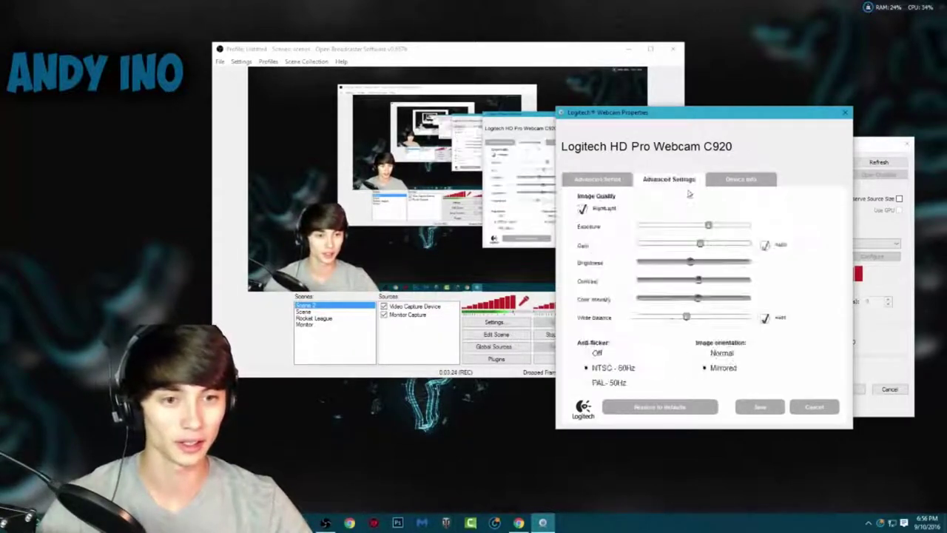
click(748, 180)
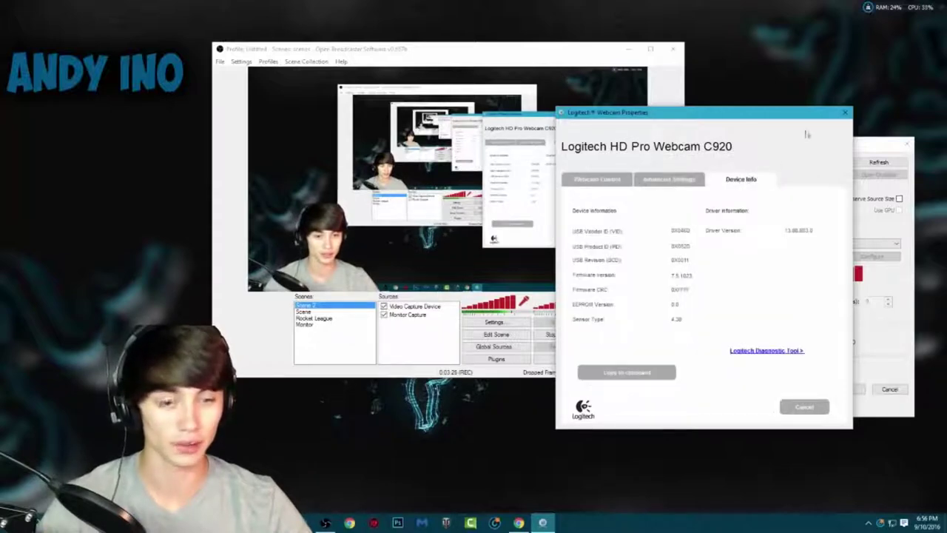
click(613, 180)
click(755, 408)
Look through the deinterlacing options for the webcam source, keeping None selected.
drag(713, 146, 741, 108)
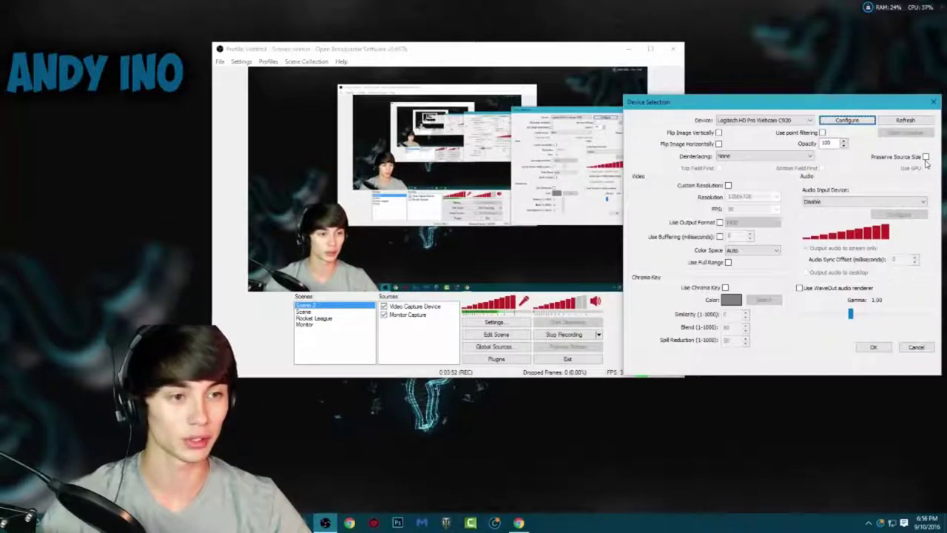
click(766, 158)
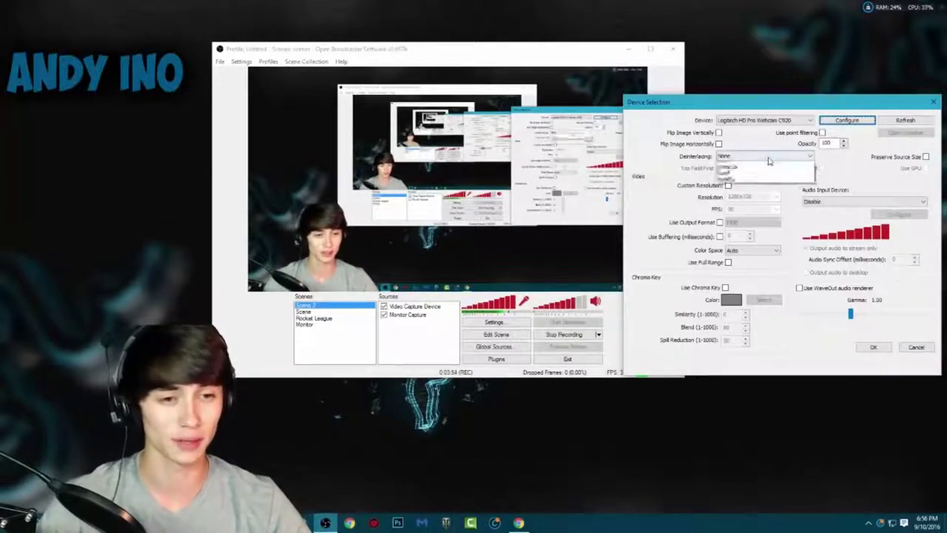
click(766, 162)
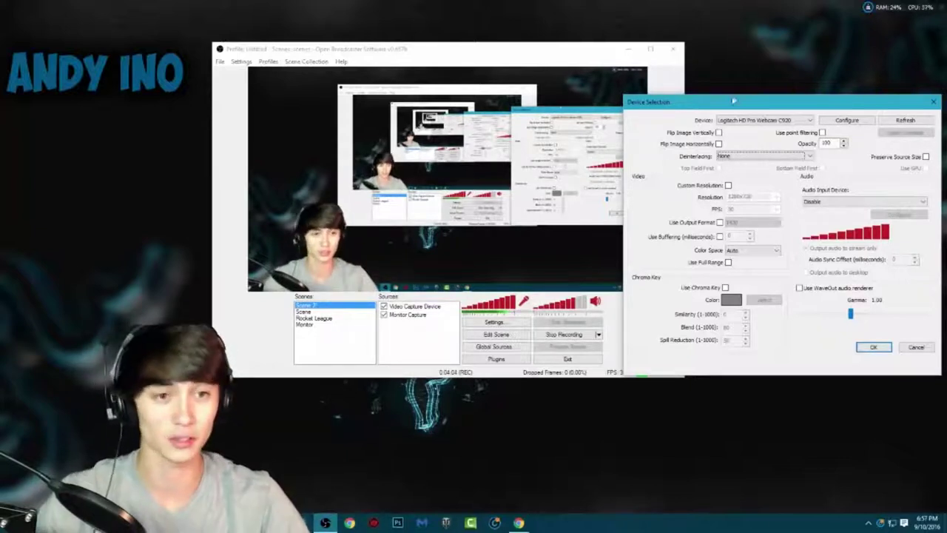
drag(733, 101, 673, 78)
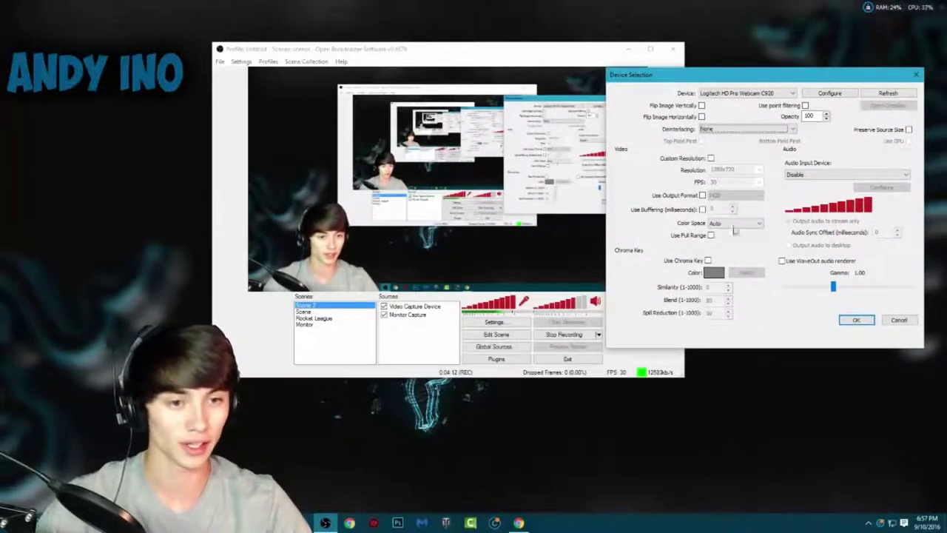
Look through the color space, full range and audio input device options, keeping Auto and Disable.
click(735, 223)
click(735, 229)
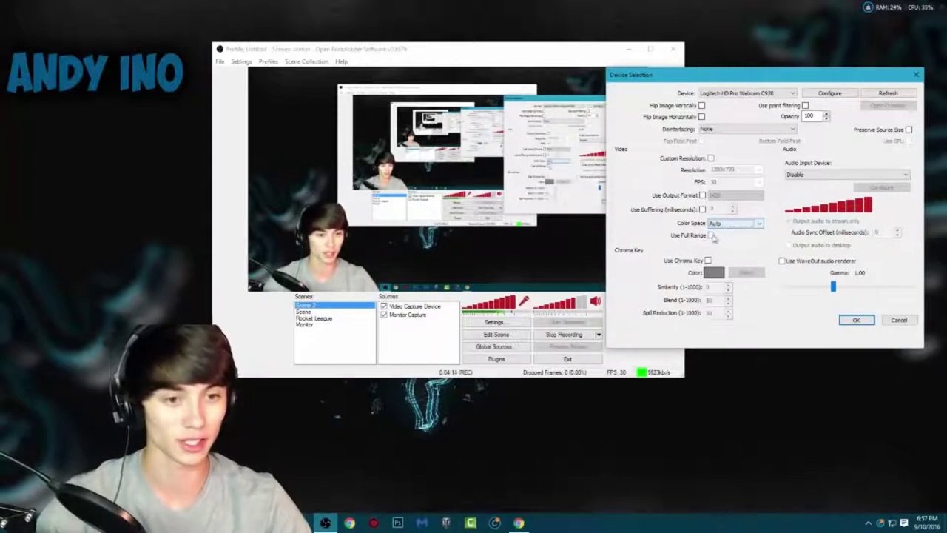
click(711, 235)
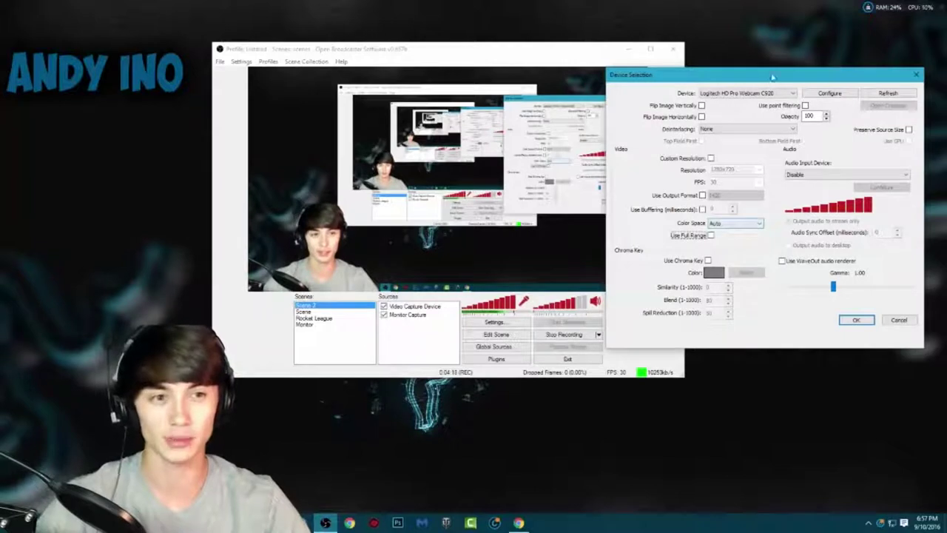
drag(771, 77, 751, 62)
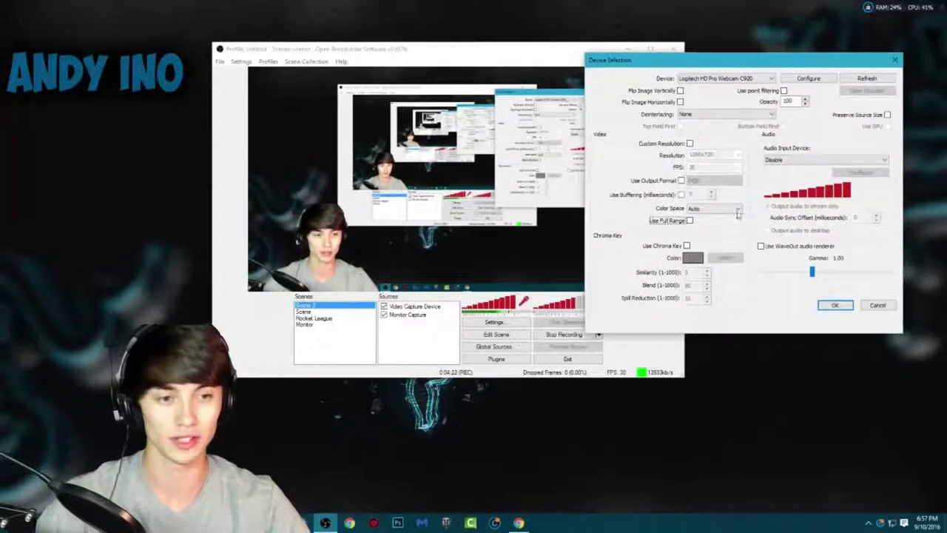
click(791, 161)
click(787, 165)
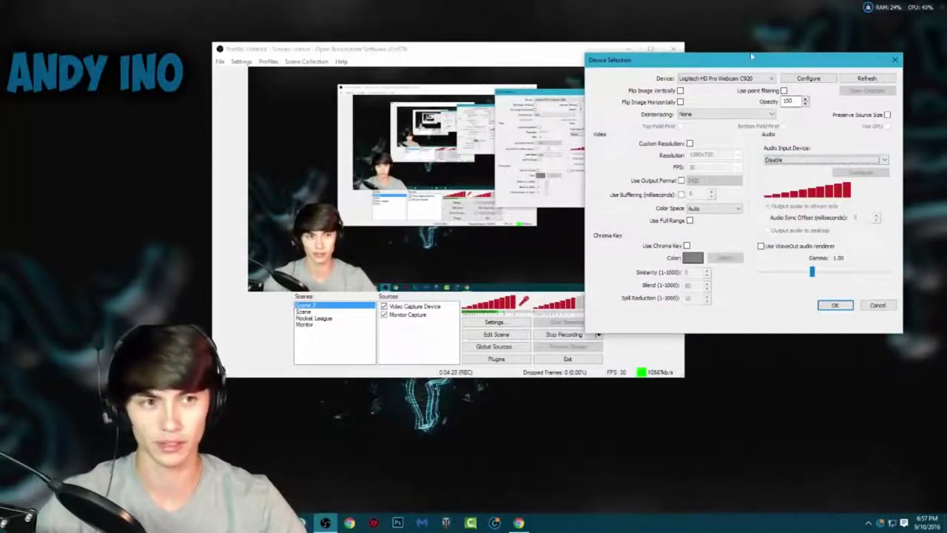
drag(747, 60, 734, 64)
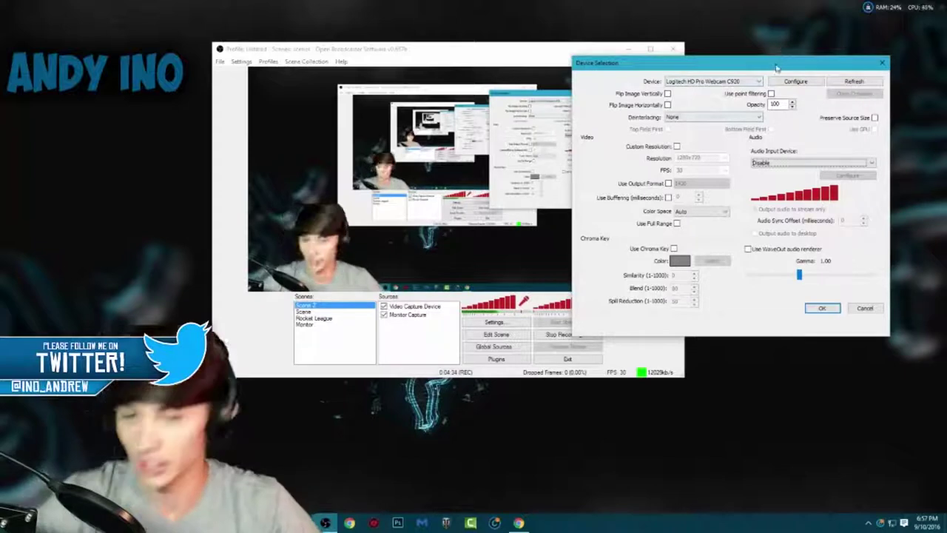
drag(769, 63, 767, 58)
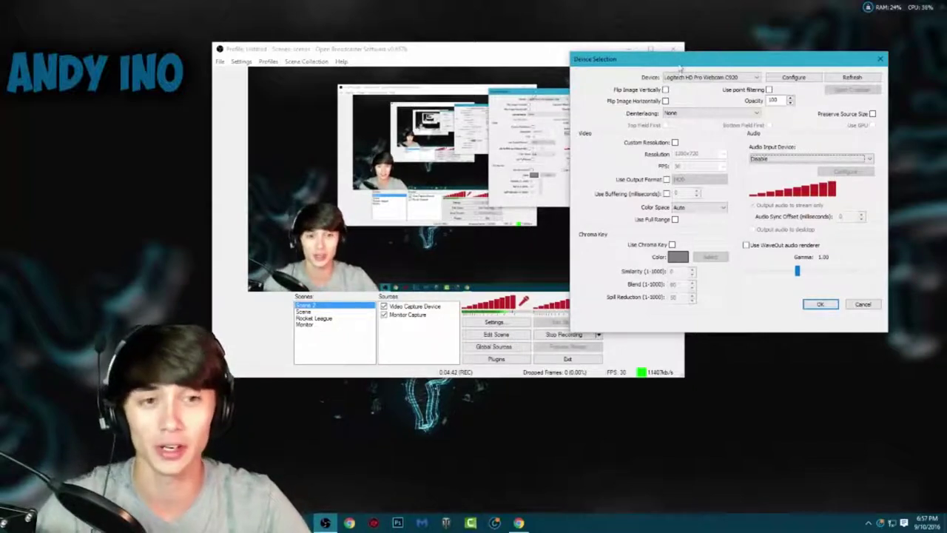
drag(679, 63, 669, 66)
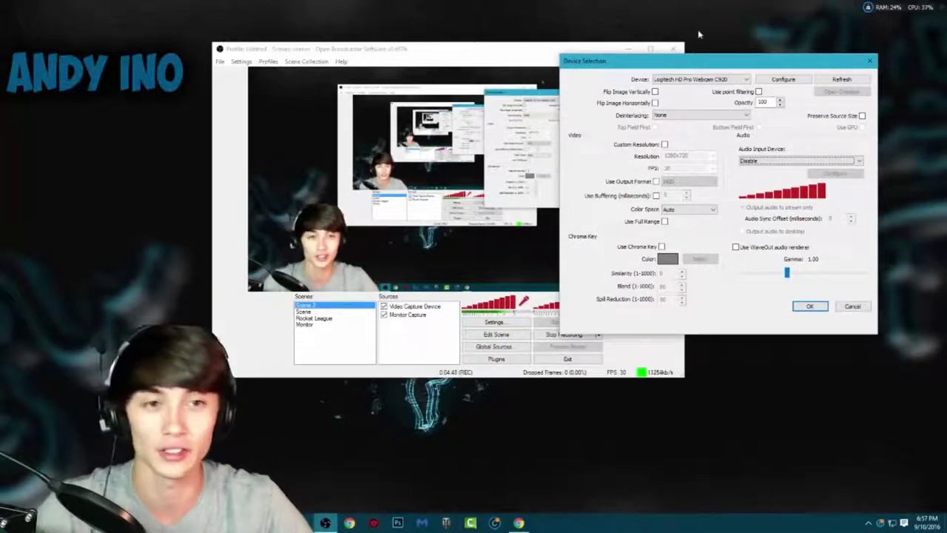
mouse_move(689, 65)
mouse_down()
mouse_move(653, 59)
mouse_move(700, 83)
mouse_move(763, 75)
mouse_move(705, 83)
mouse_move(714, 65)
mouse_move(706, 67)
mouse_up()
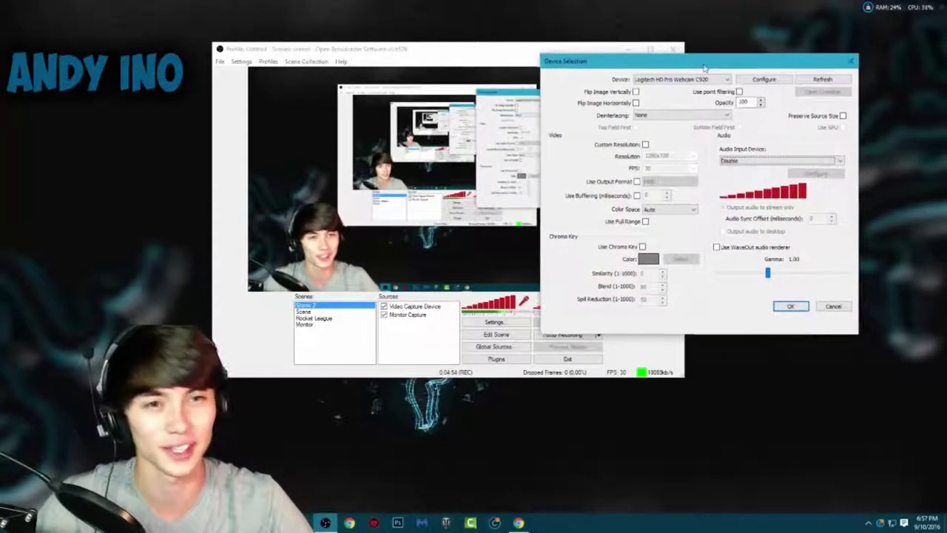
Close the device settings without saving, reopen the Video Capture Device source's properties, and turn off its chroma key.
click(851, 61)
right_click(432, 310)
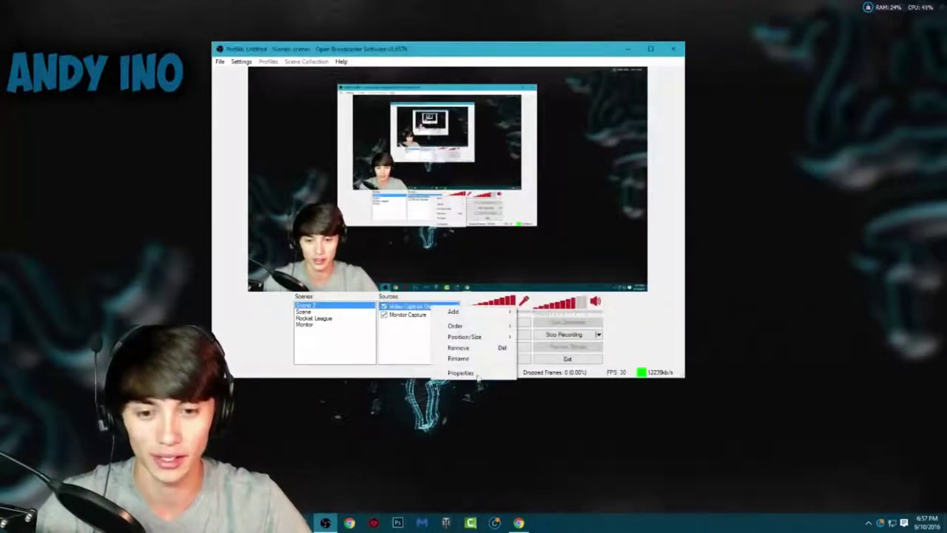
click(471, 432)
drag(520, 118, 814, 79)
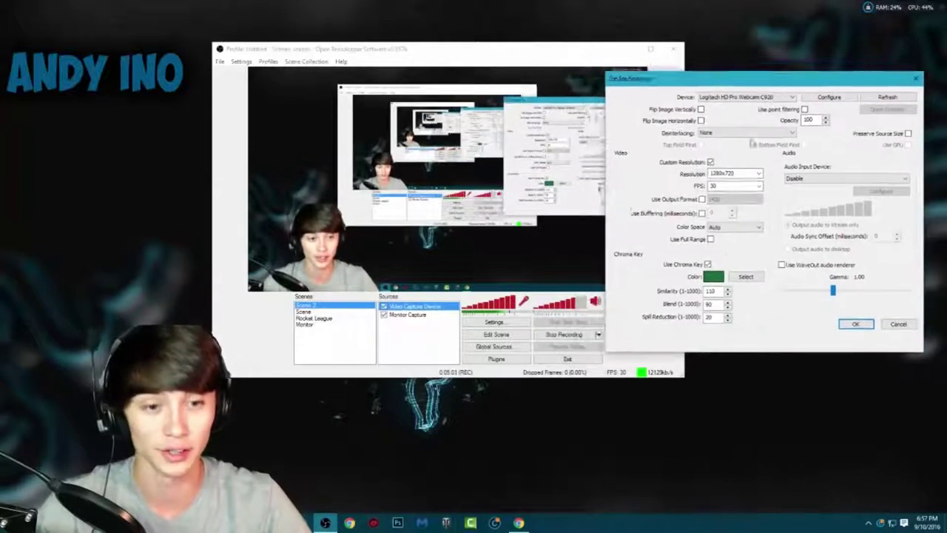
click(707, 265)
drag(740, 80, 729, 81)
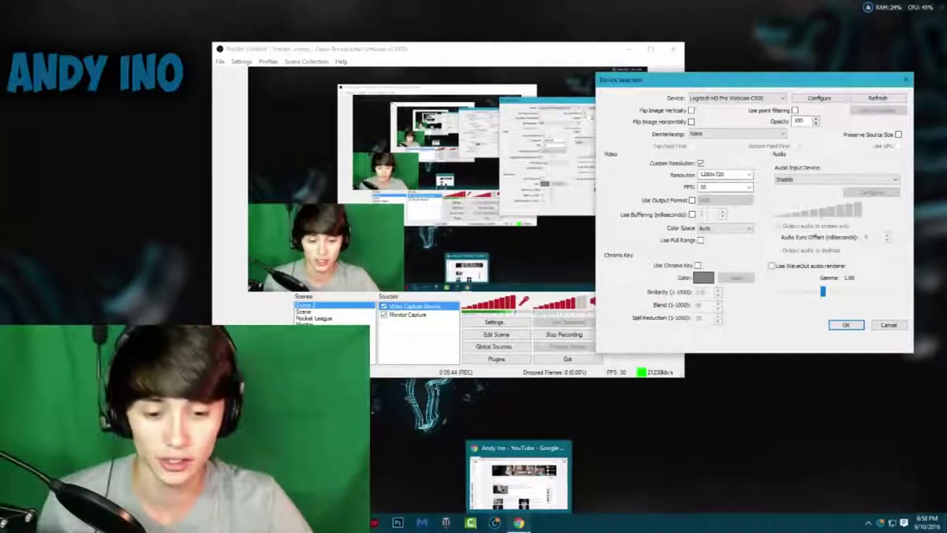
click(519, 522)
click(322, 17)
text(www.google.com)
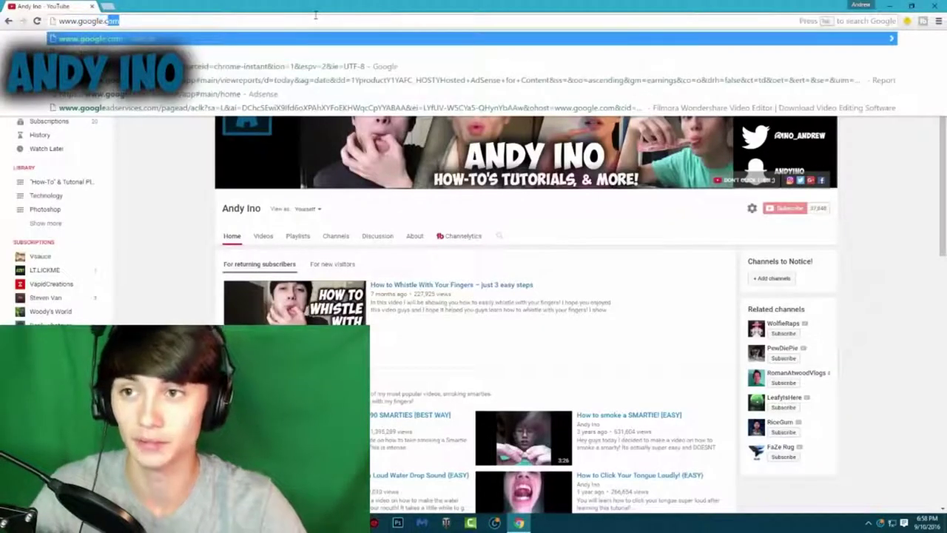
key(Return)
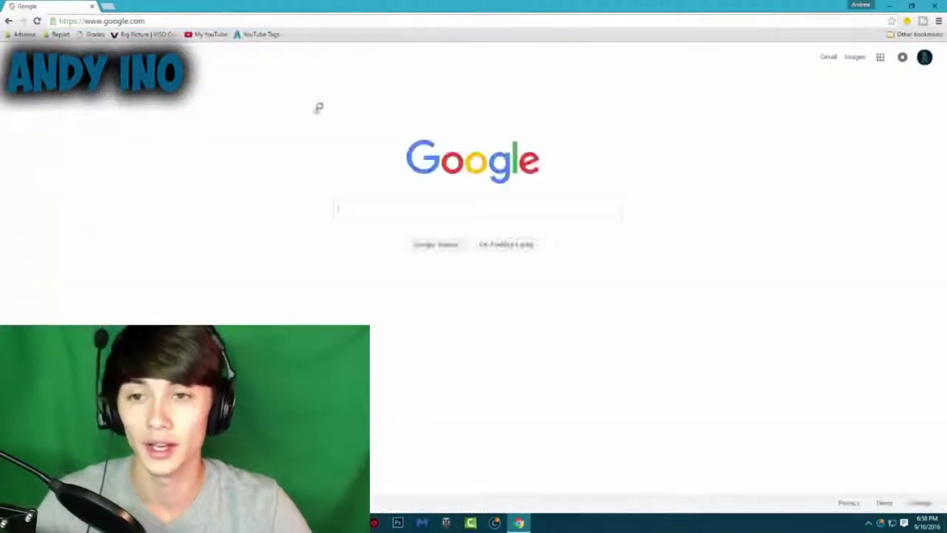
text(green sce)
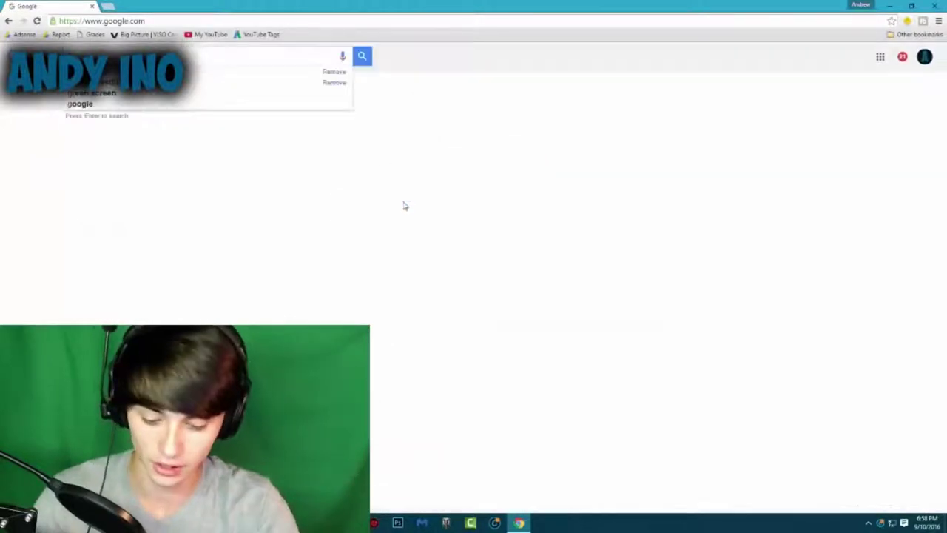
key(BackSpace)
text(reen screen cost)
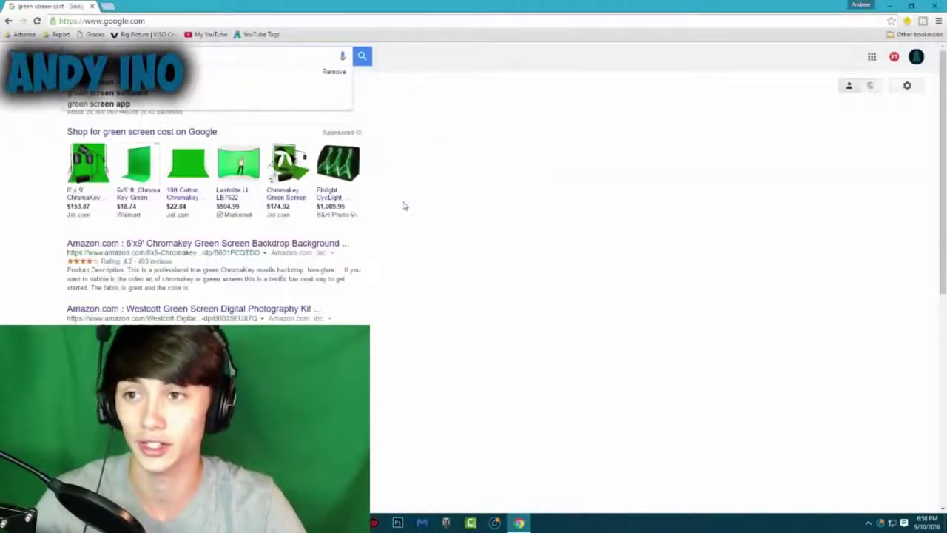
key(Return)
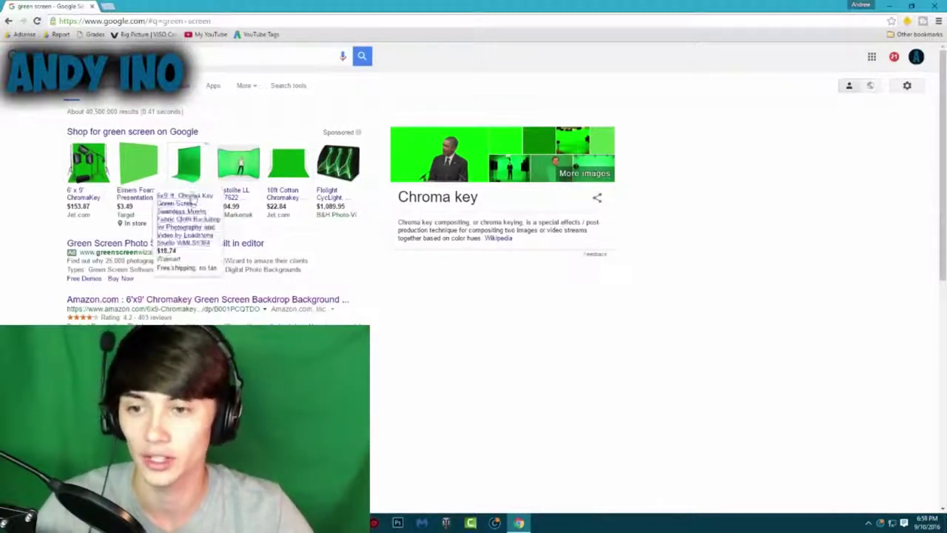
Open Walmart's 6x9' ft. Chroma Key Green Screen listing, review its price and description, and close the browser.
mouse_move(191, 172)
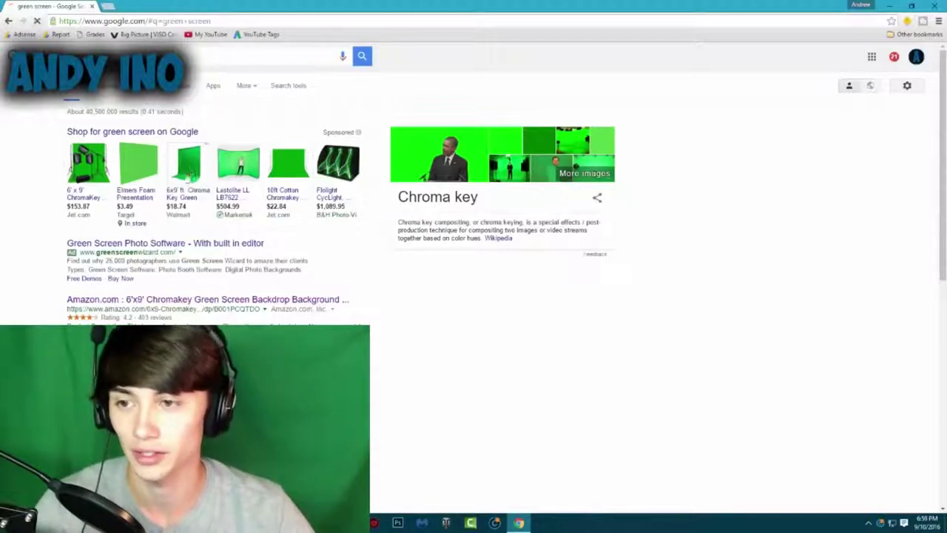
click(198, 192)
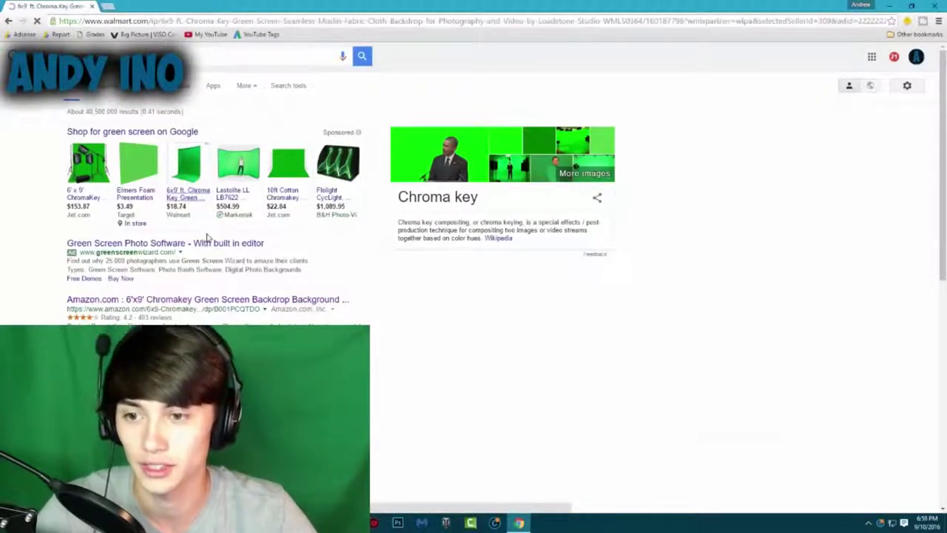
scroll(545, 204, down, 3)
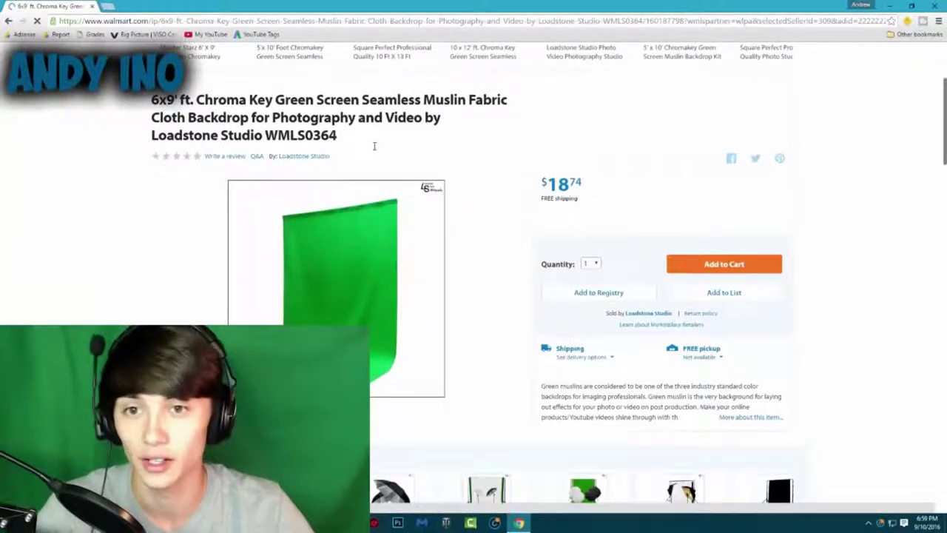
scroll(375, 147, down, 10)
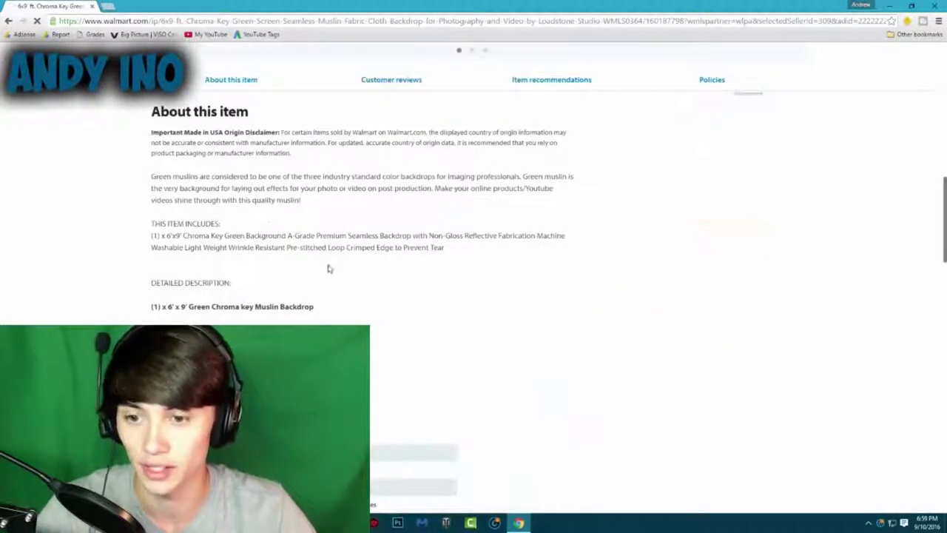
scroll(329, 269, down, 2)
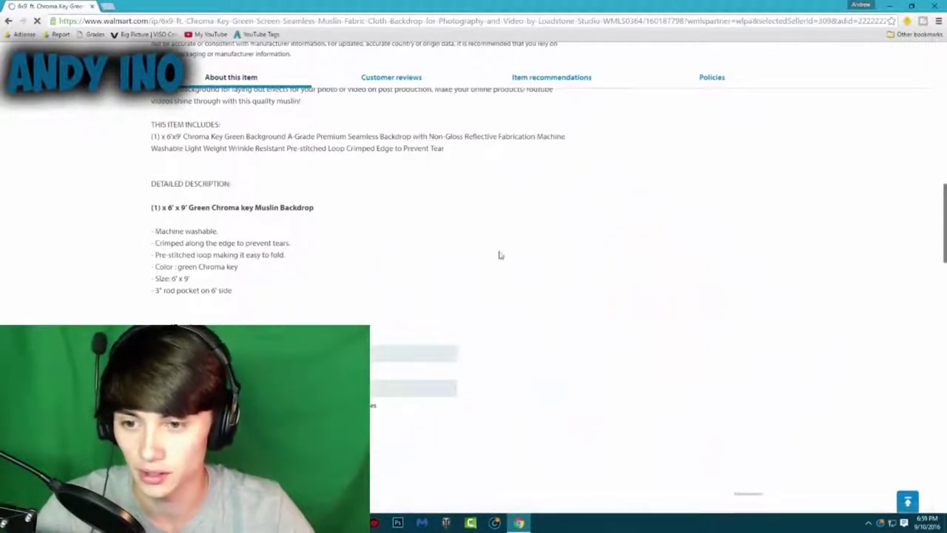
scroll(501, 255, up, 10)
scroll(569, 355, down, 1)
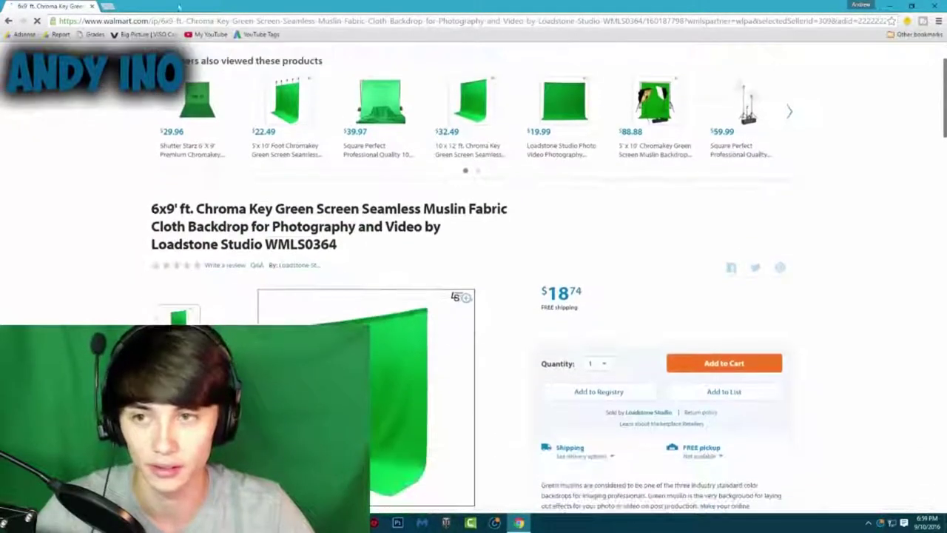
click(937, 5)
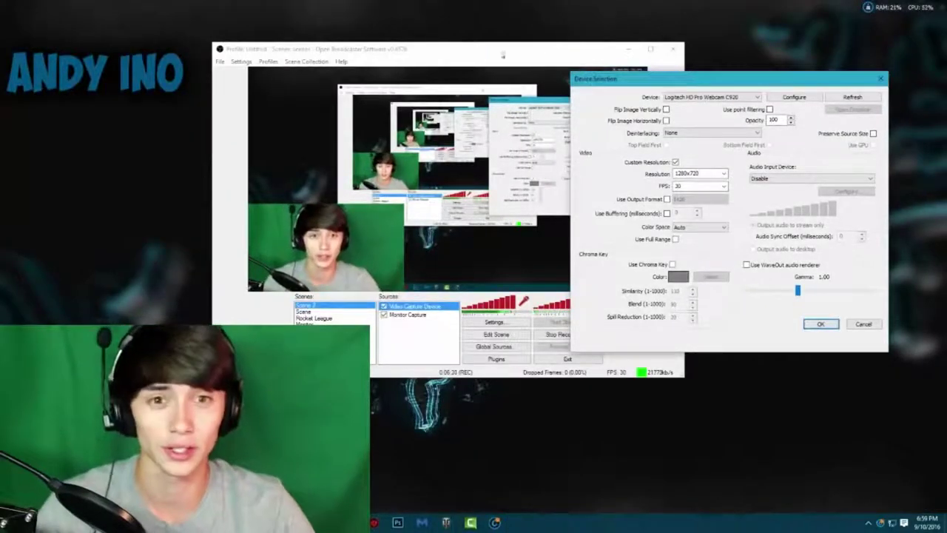
mouse_move(689, 83)
mouse_down()
mouse_move(711, 85)
mouse_move(698, 86)
mouse_move(712, 77)
mouse_move(699, 68)
mouse_up()
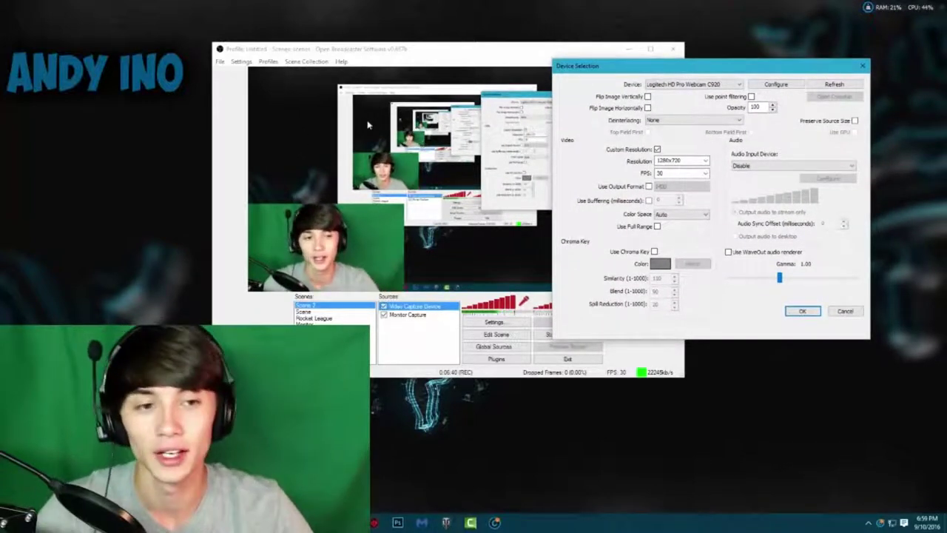
drag(584, 71, 606, 61)
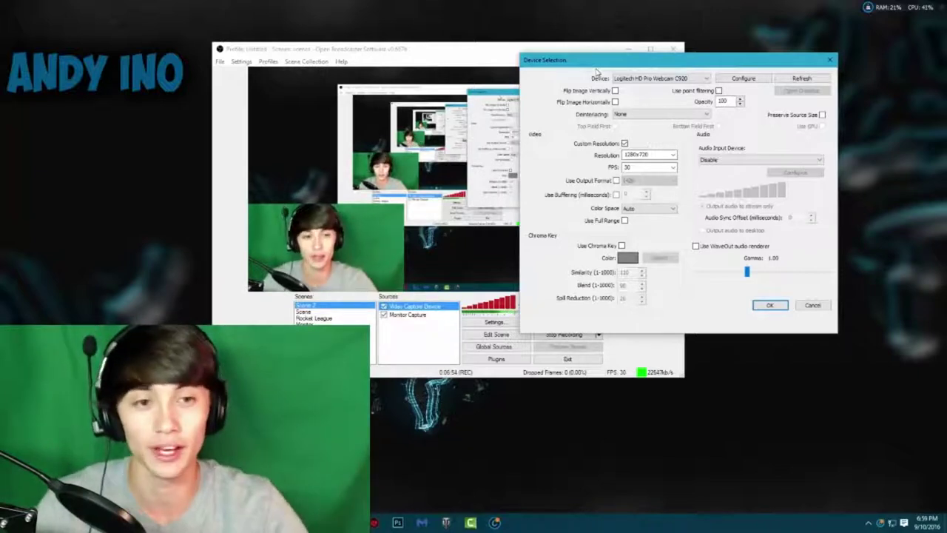
drag(594, 59, 549, 67)
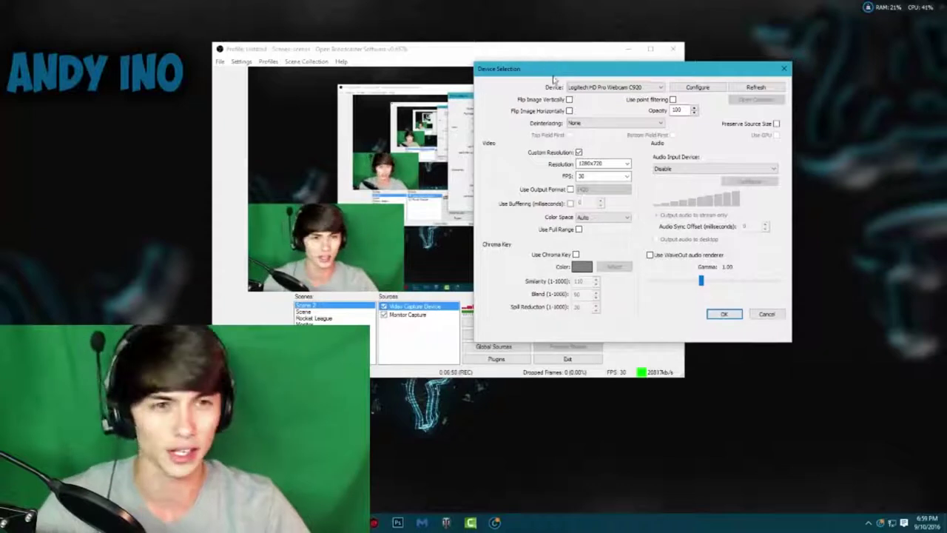
drag(552, 70, 532, 65)
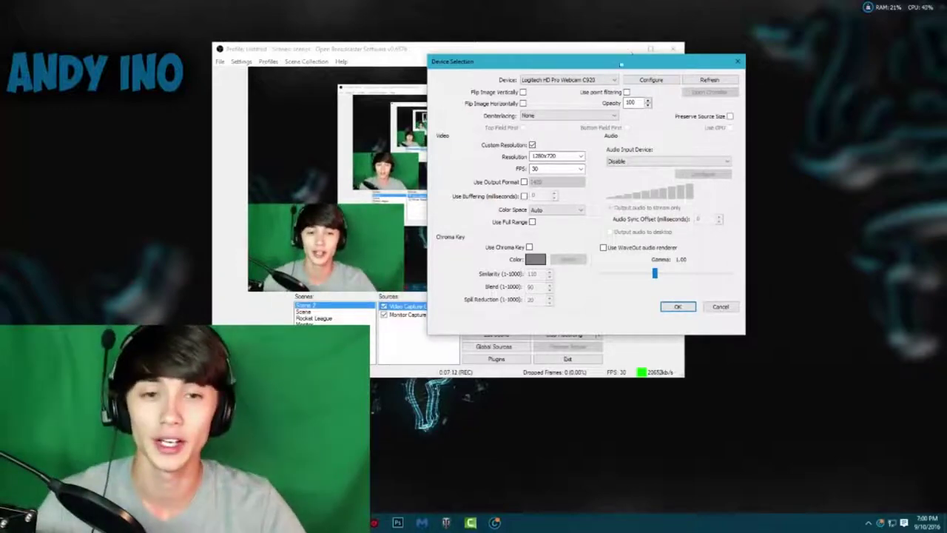
drag(620, 63, 596, 70)
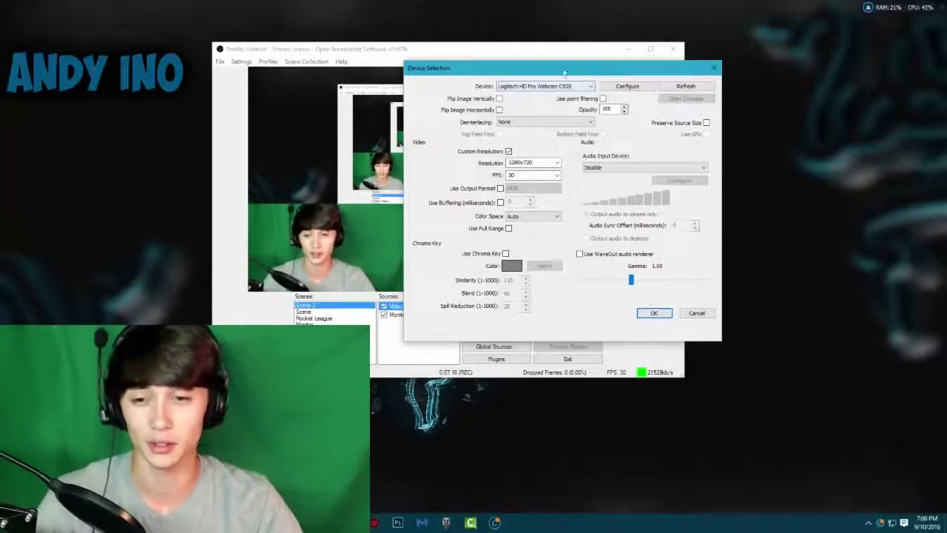
drag(550, 66, 527, 65)
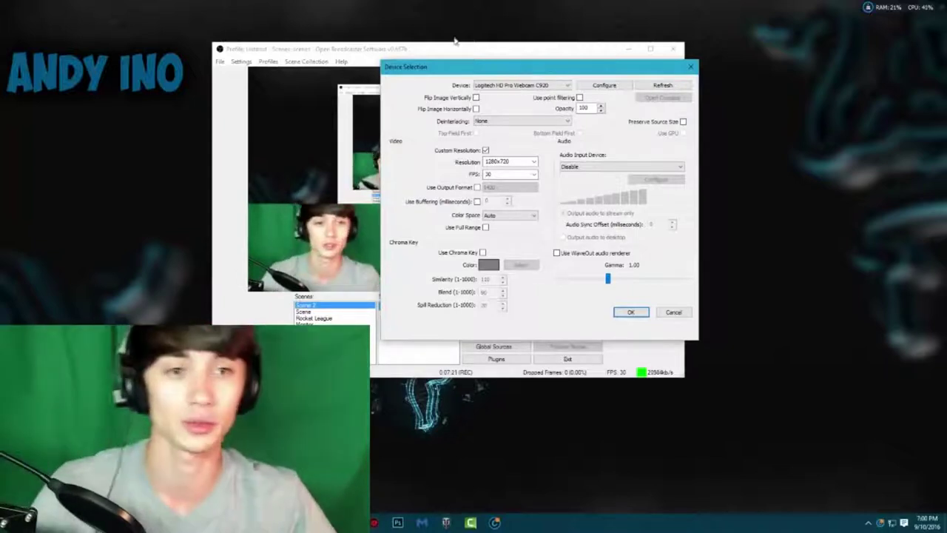
drag(448, 68, 560, 92)
drag(644, 90, 633, 90)
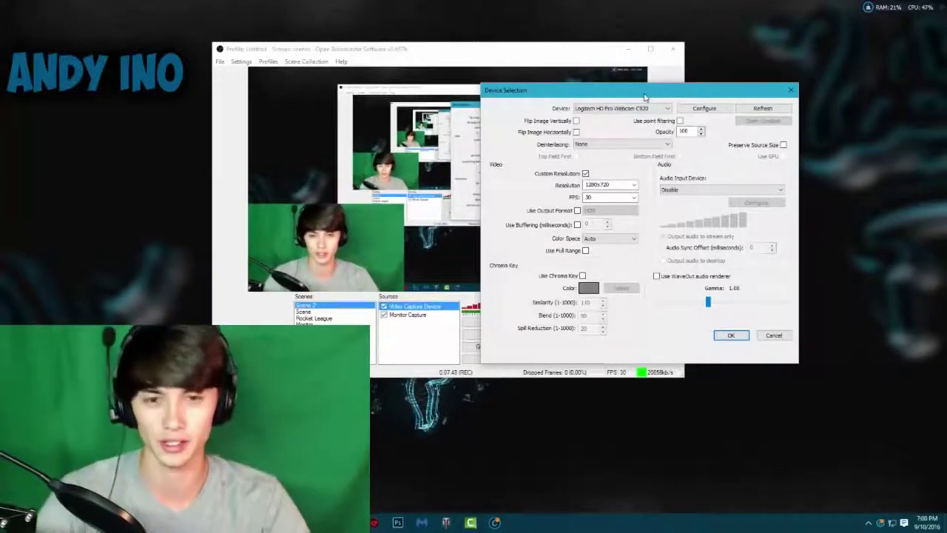
drag(645, 97, 661, 94)
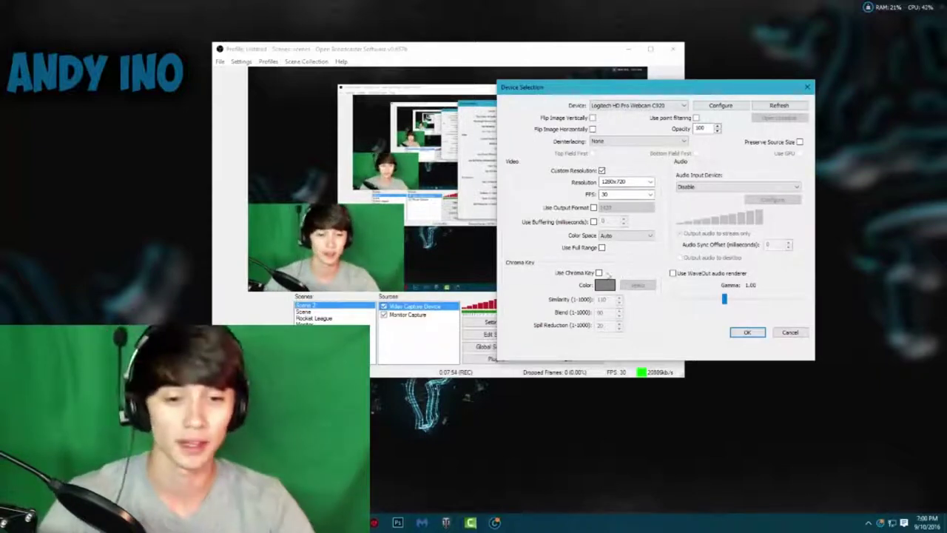
Enable the webcam's chroma key and sample the green backdrop in the preview as the key color.
click(599, 273)
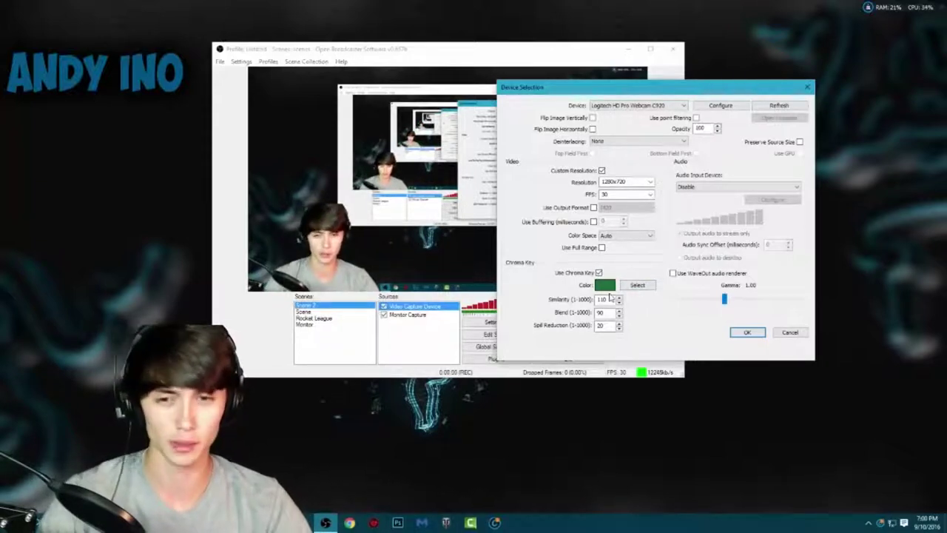
click(629, 287)
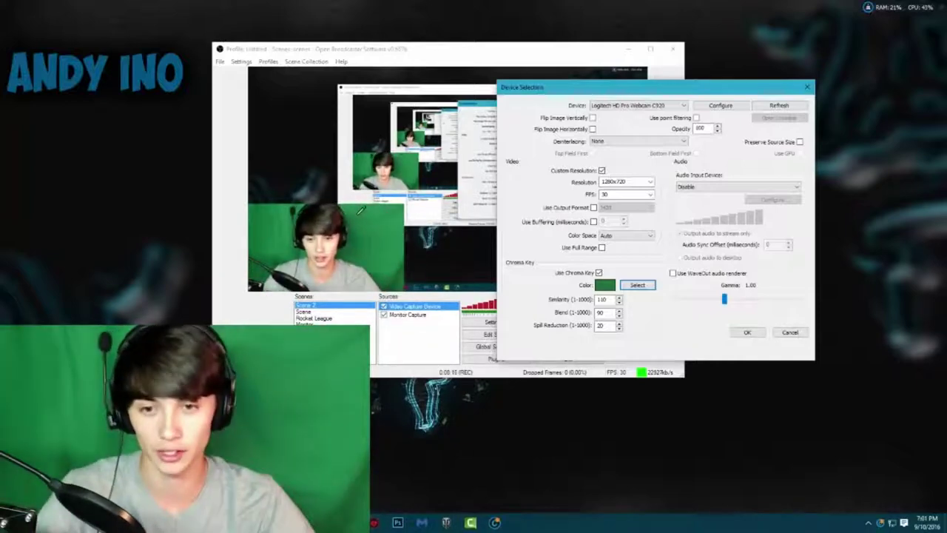
click(288, 219)
drag(562, 87, 574, 85)
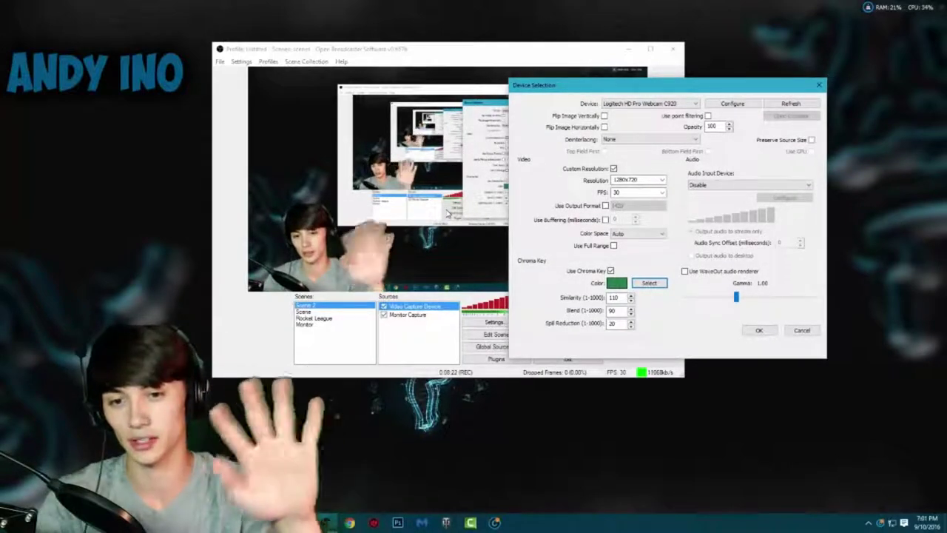
drag(658, 91, 591, 94)
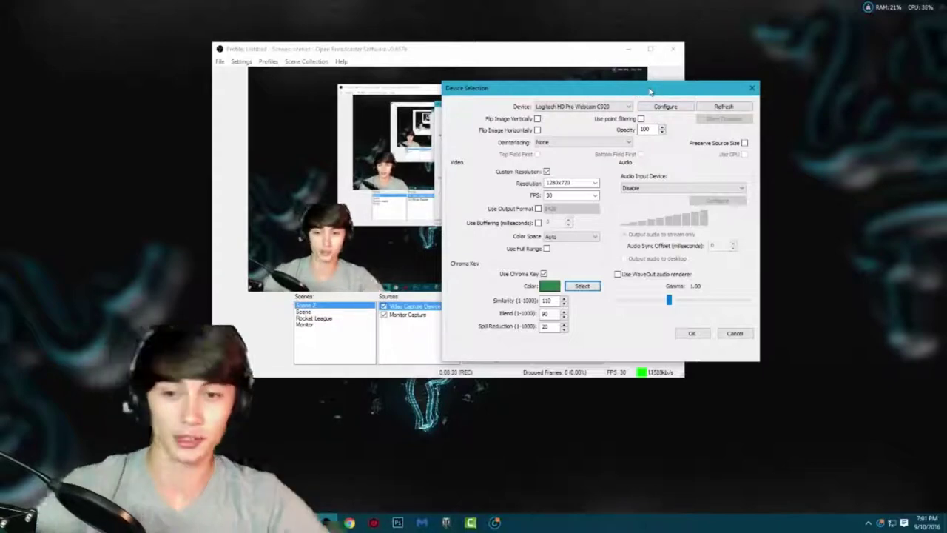
Review the chroma key's Similarity, Blend and Spill Reduction settings, and move the dialog clear of the preview.
mouse_move(648, 87)
mouse_down()
mouse_move(624, 94)
mouse_move(644, 63)
mouse_move(664, 83)
mouse_up()
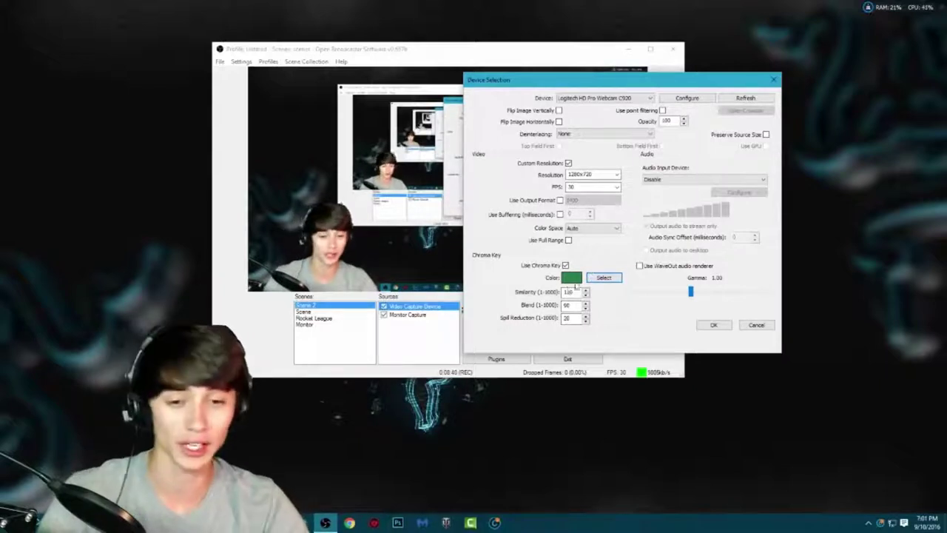
drag(575, 292, 563, 293)
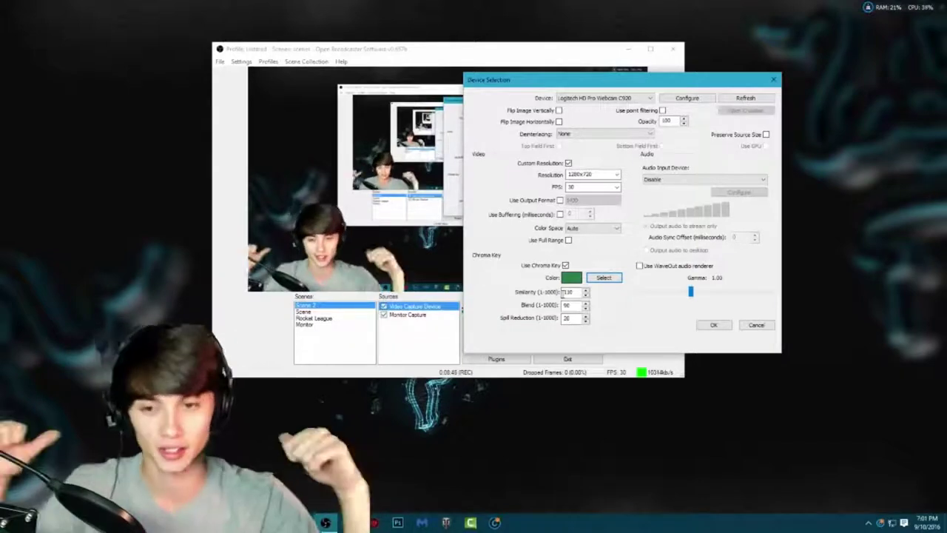
drag(578, 294, 670, 296)
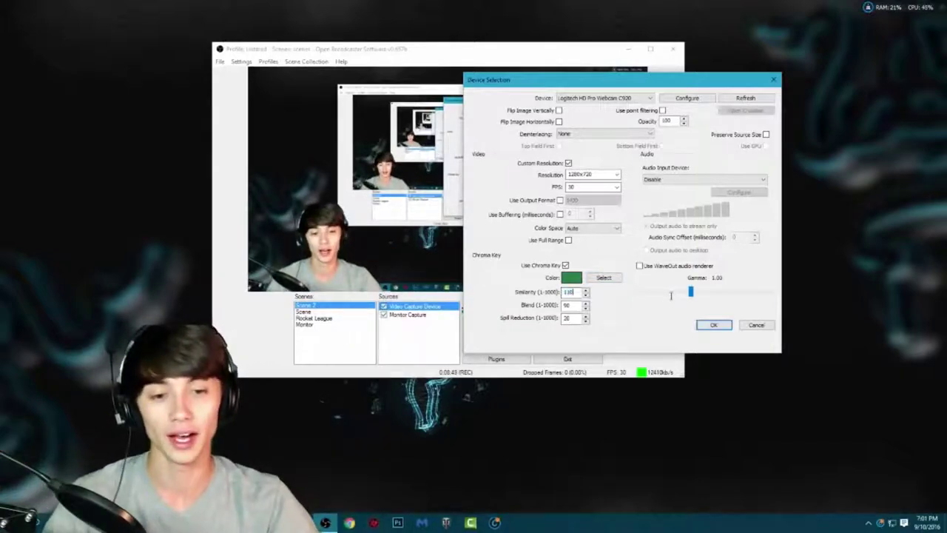
double_click(569, 319)
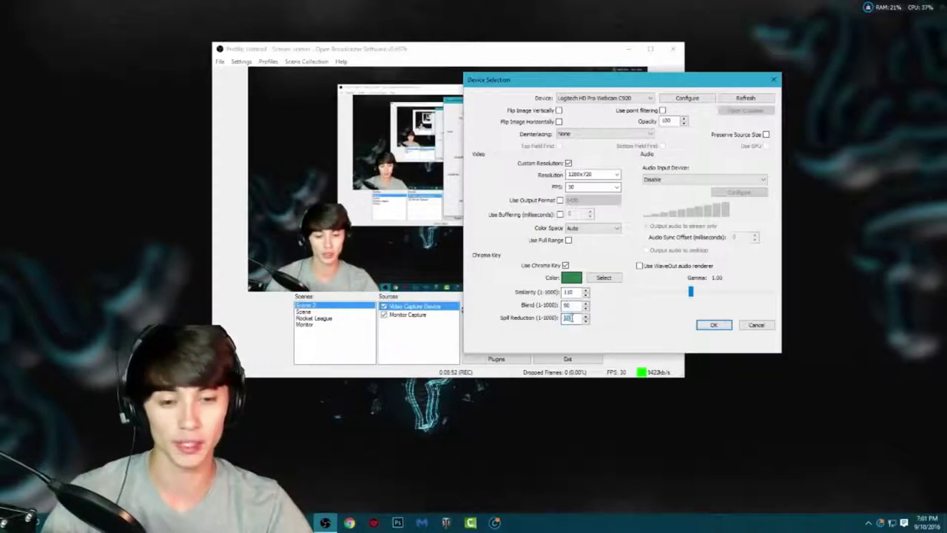
drag(571, 318, 692, 88)
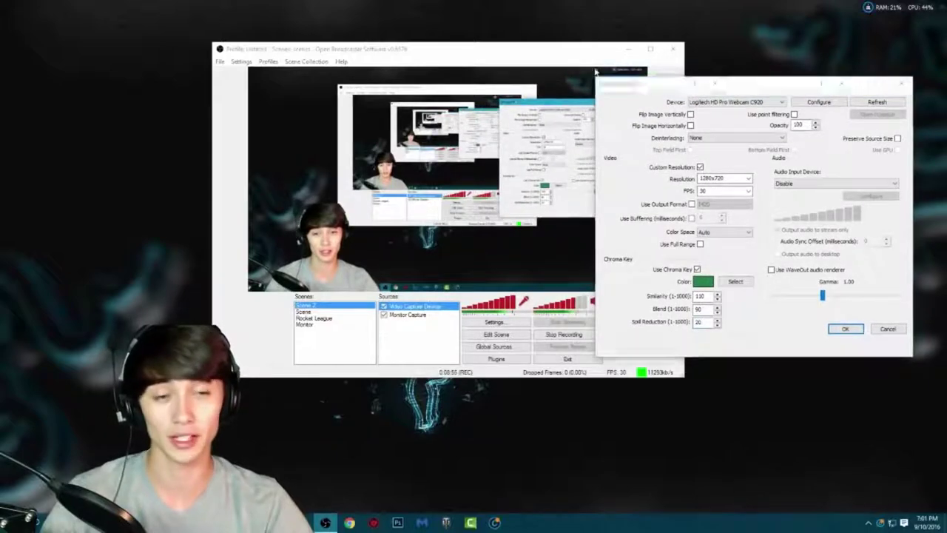
mouse_move(634, 86)
mouse_down()
mouse_move(672, 90)
mouse_move(576, 86)
mouse_move(628, 77)
mouse_up()
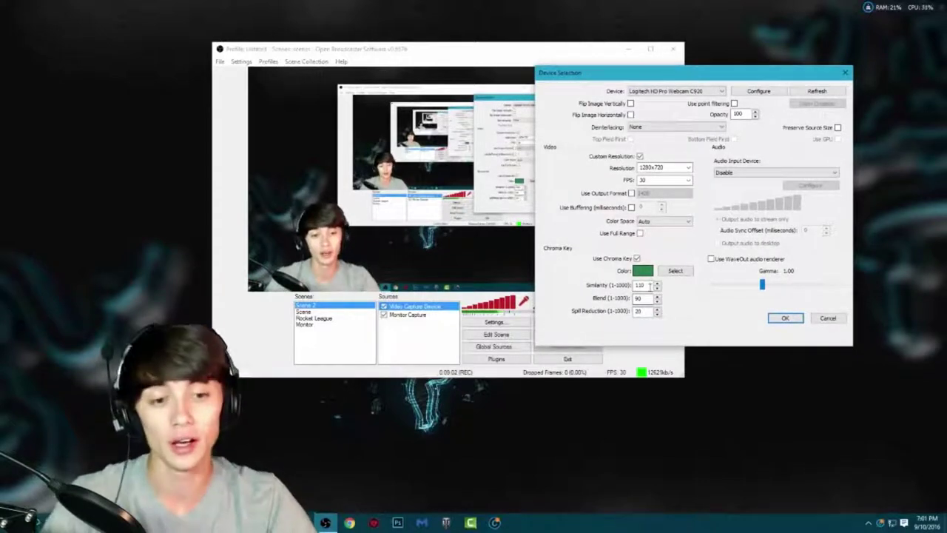
Try chroma key Similarity values of 20 and 100 on the webcam.
drag(650, 287, 627, 293)
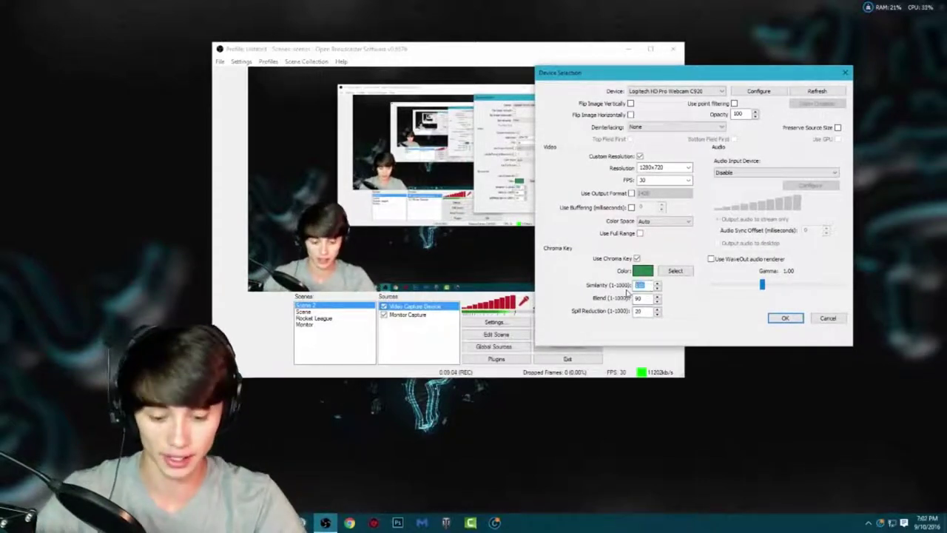
text(20)
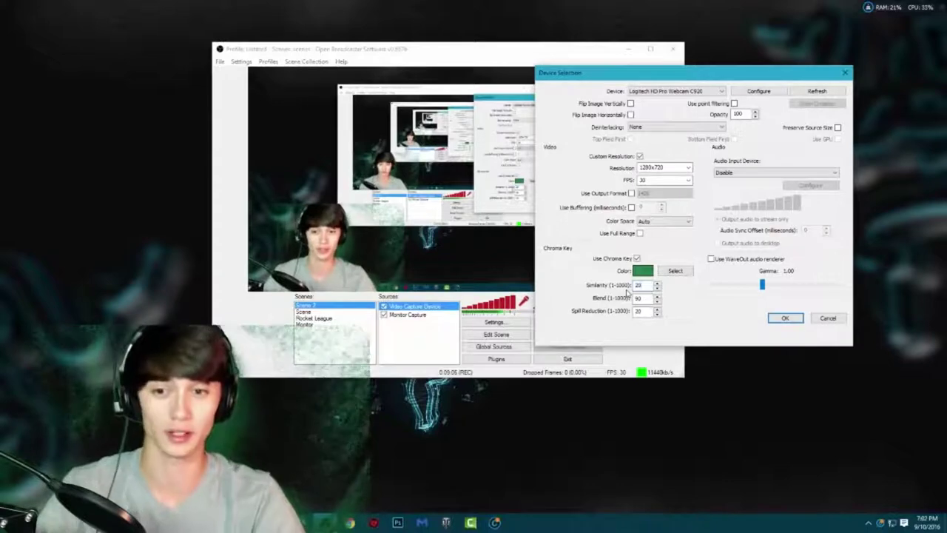
key(BackSpace)
key(BackSpace)
text(100)
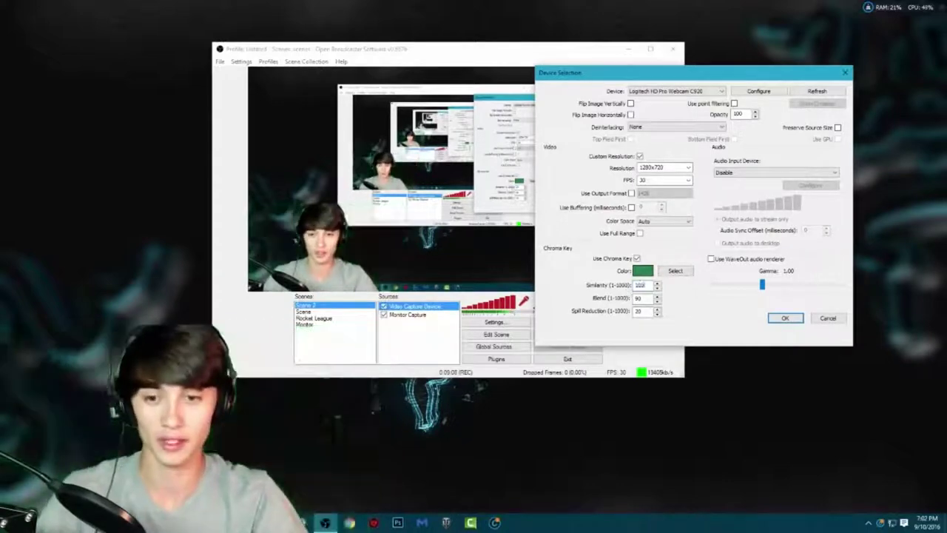
Test the webcam's chroma key Similarity at 0, 120 and 140, and compare the effect in the preview.
key(BackSpace)
key(BackSpace)
key(BackSpace)
text(0)
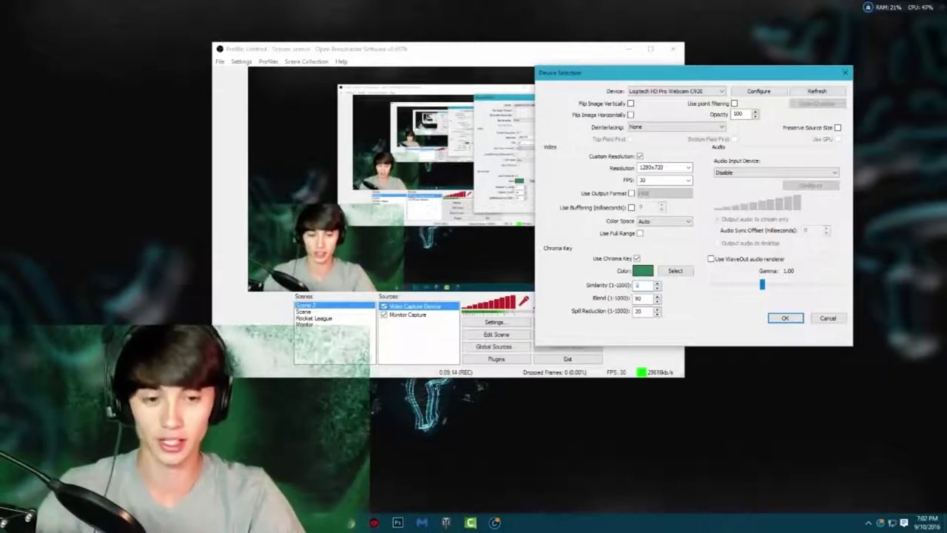
key(BackSpace)
text(120)
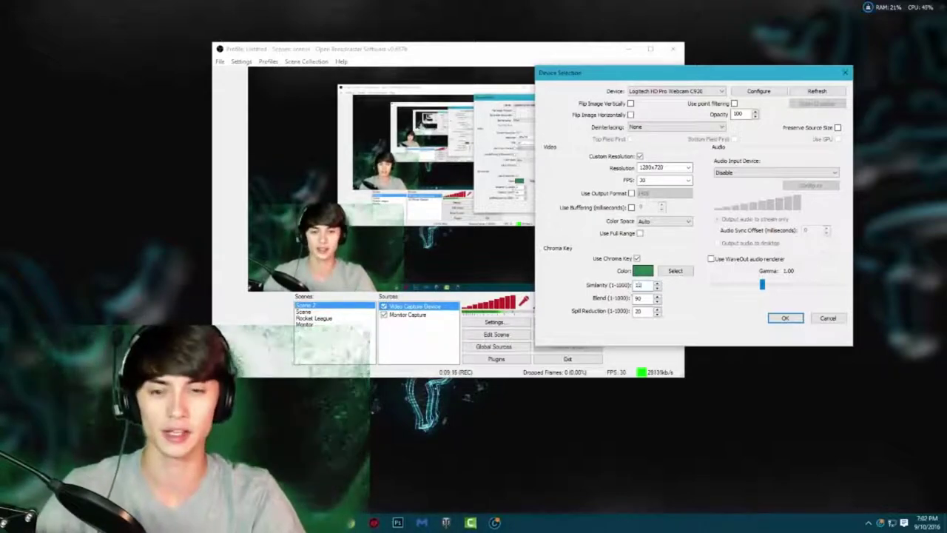
key(BackSpace)
key(BackSpace)
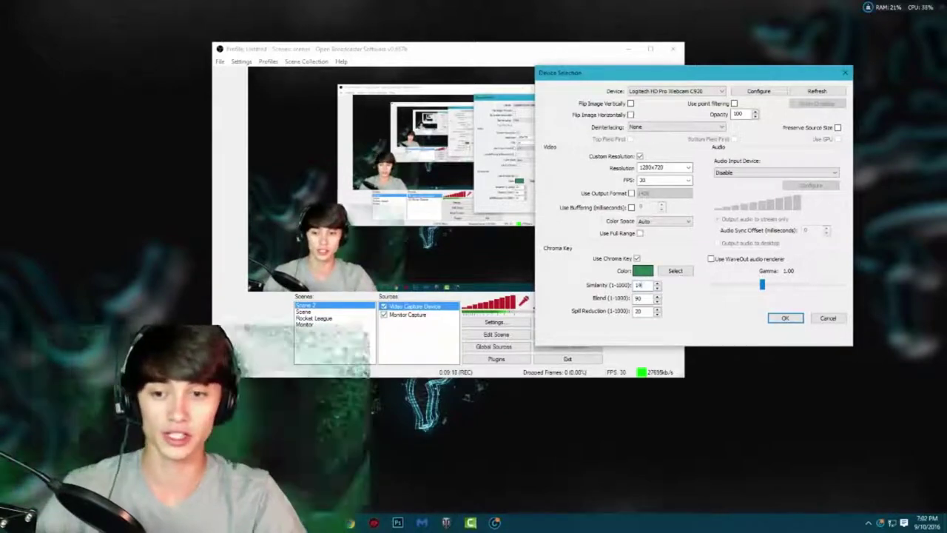
text(40)
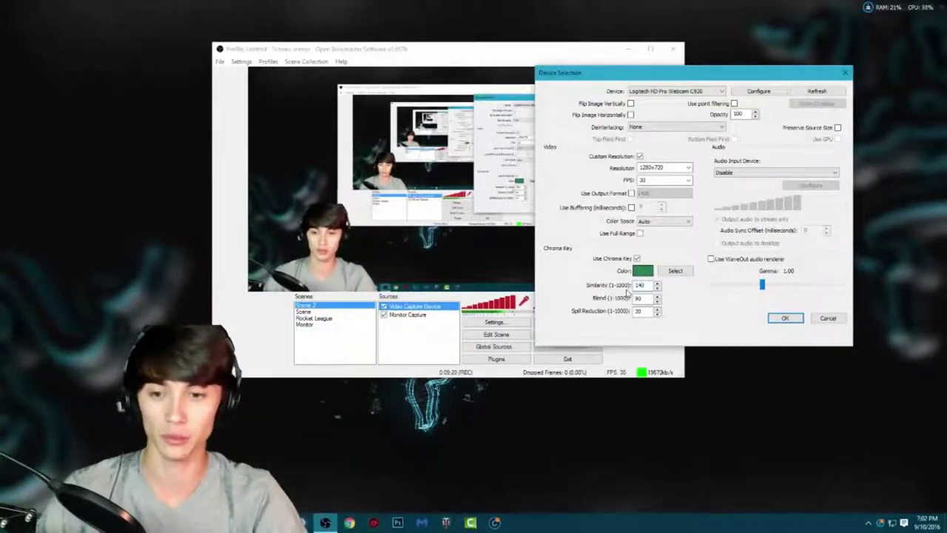
click(494, 333)
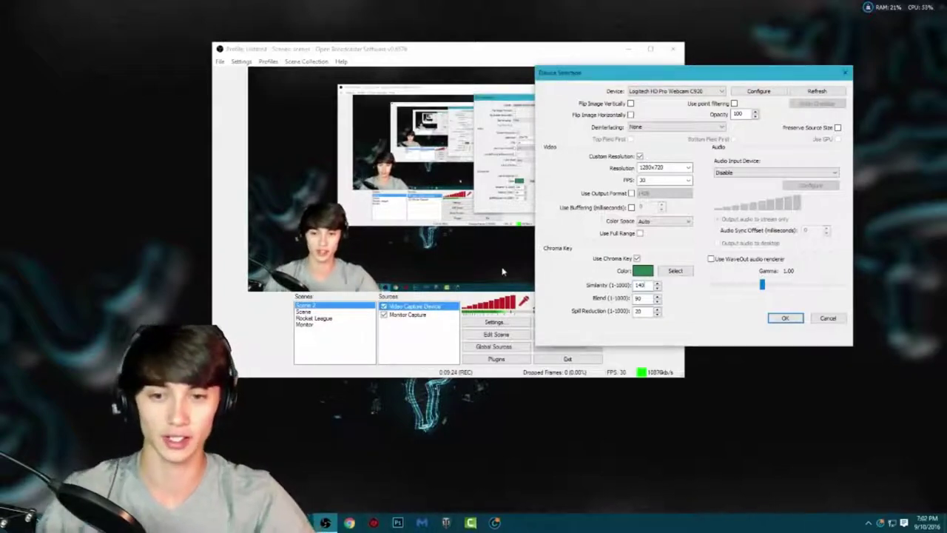
Test the chroma key Similarity at 100 once more, and set it to 110.
key(BackSpace)
key(BackSpace)
text(00)
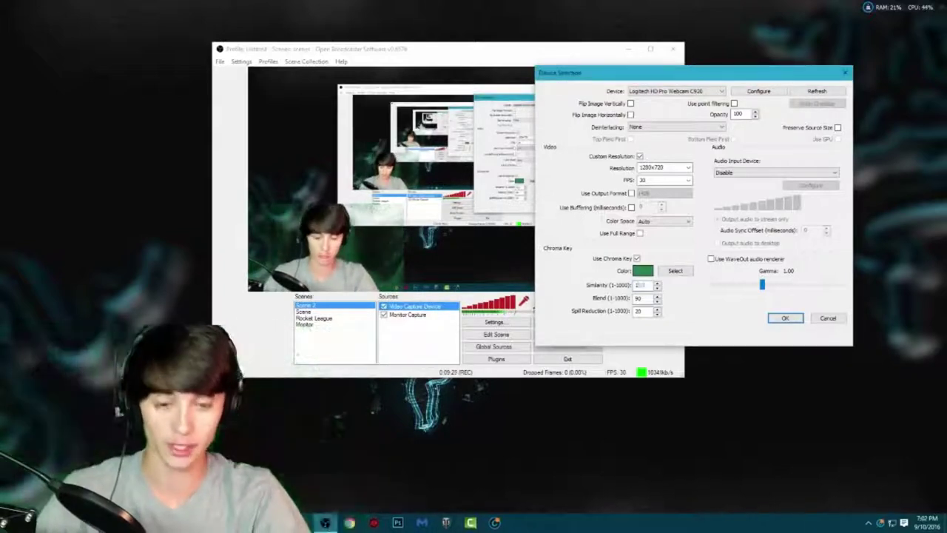
text(110)
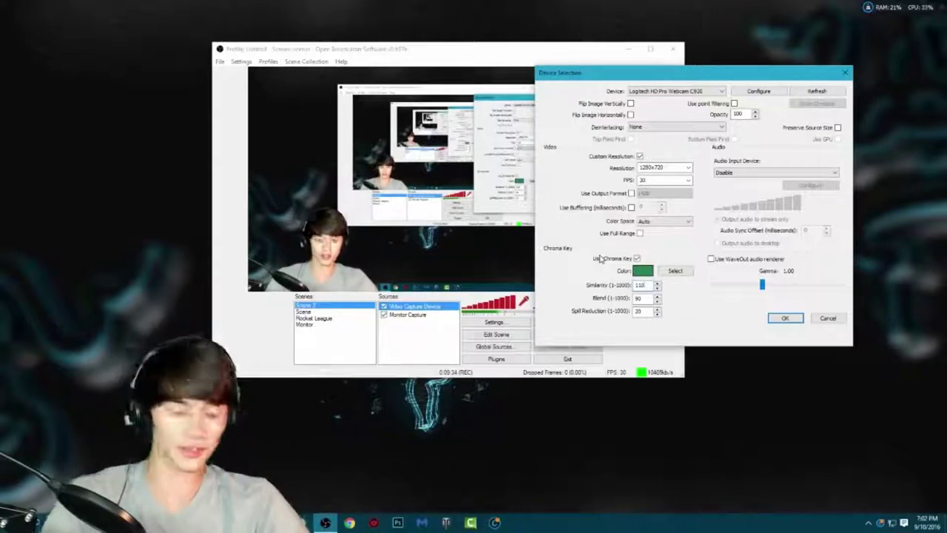
Test the chroma key Blend at 80, 100 and 1000.
double_click(644, 298)
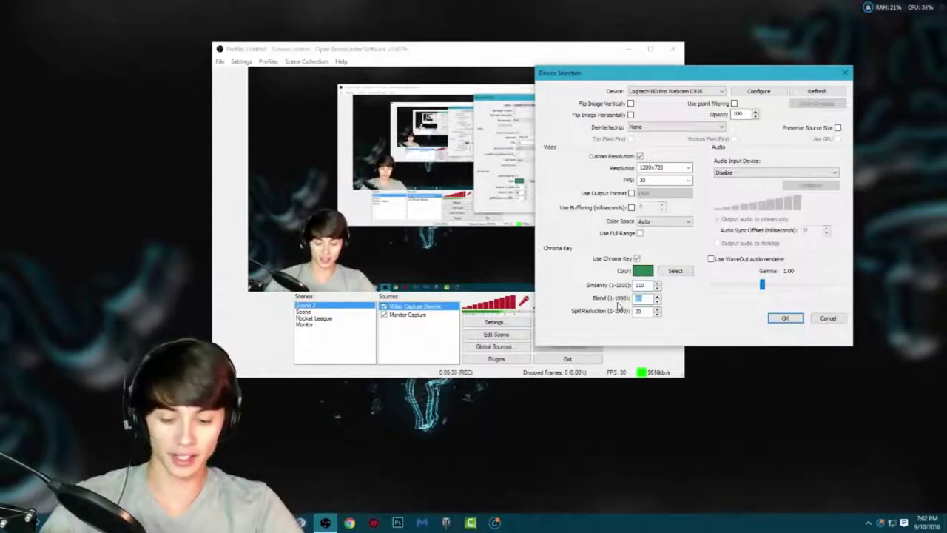
text(8)
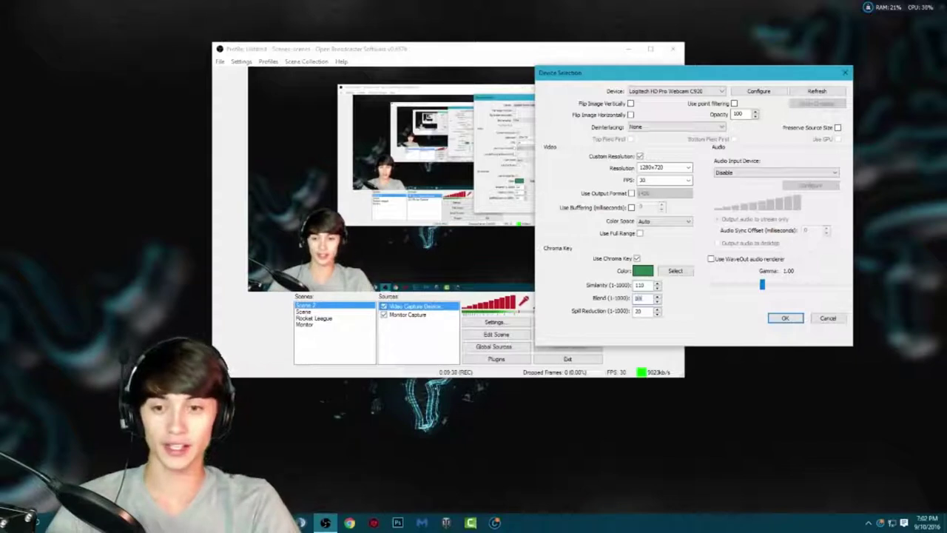
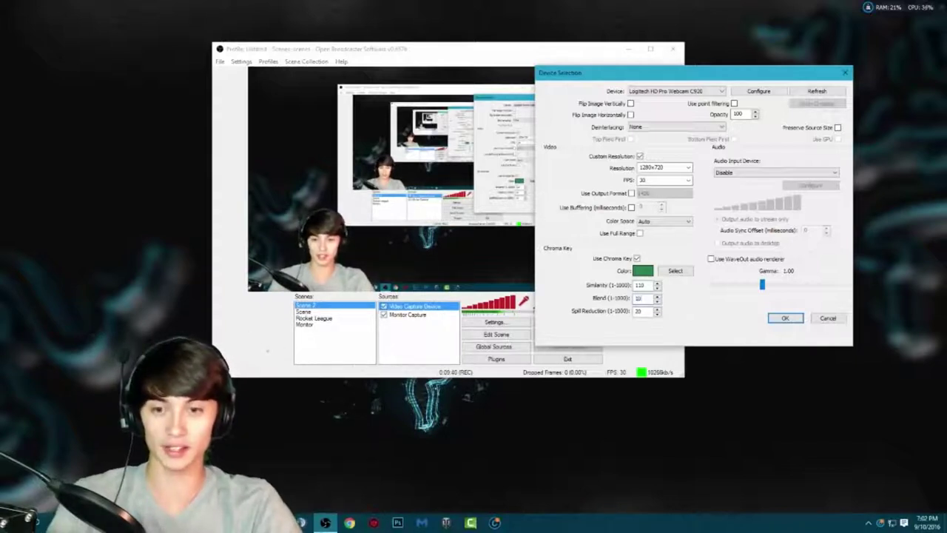
key(BackSpace)
key(BackSpace)
text(21000)
key(BackSpace)
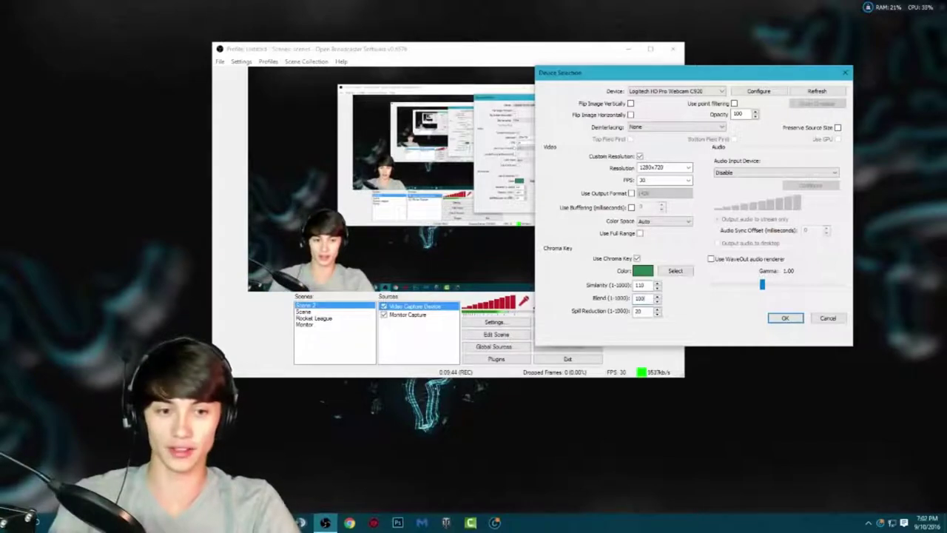
text(0)
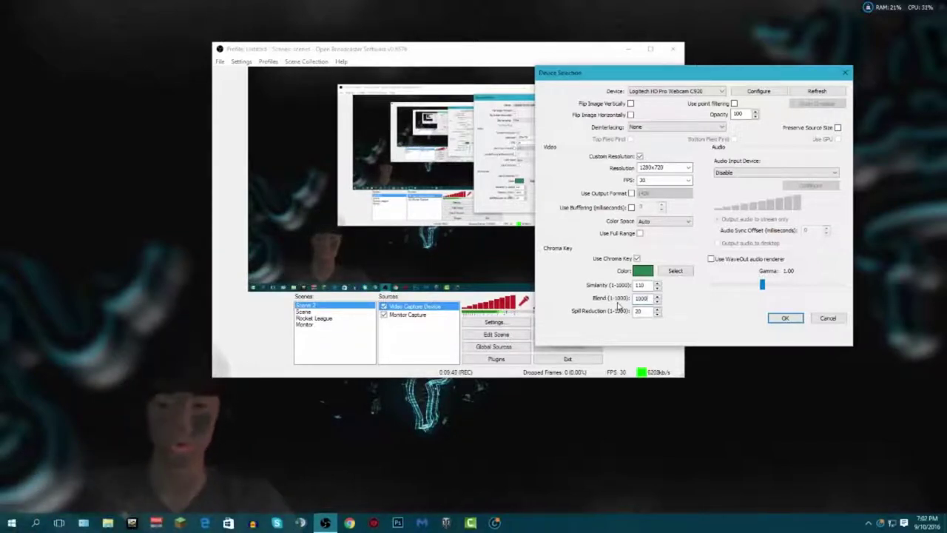
Lower the chroma key Blend to 10, and set it to 90.
key(BackSpace)
key(BackSpace)
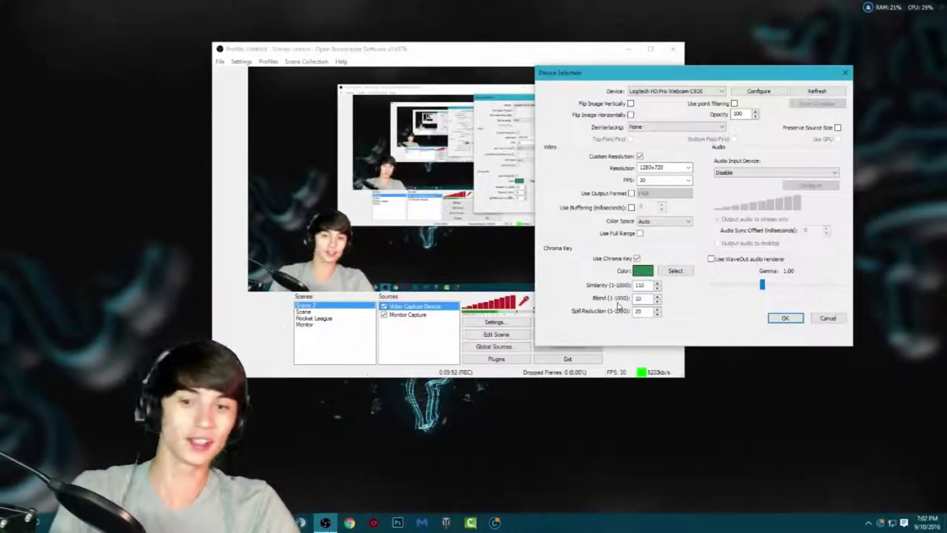
key(BackSpace)
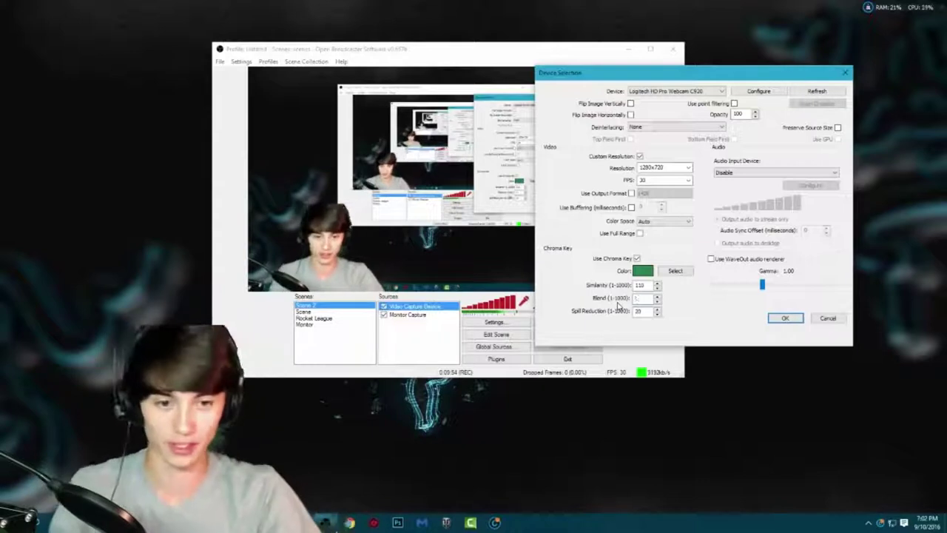
key(BackSpace)
text(30)
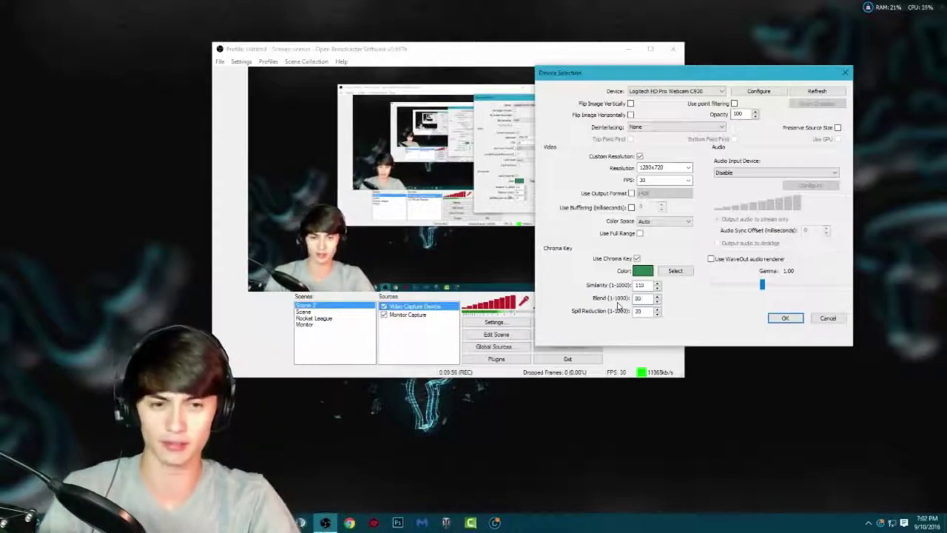
Test a much higher chroma key Spill Reduction, and set it to 20.
double_click(638, 298)
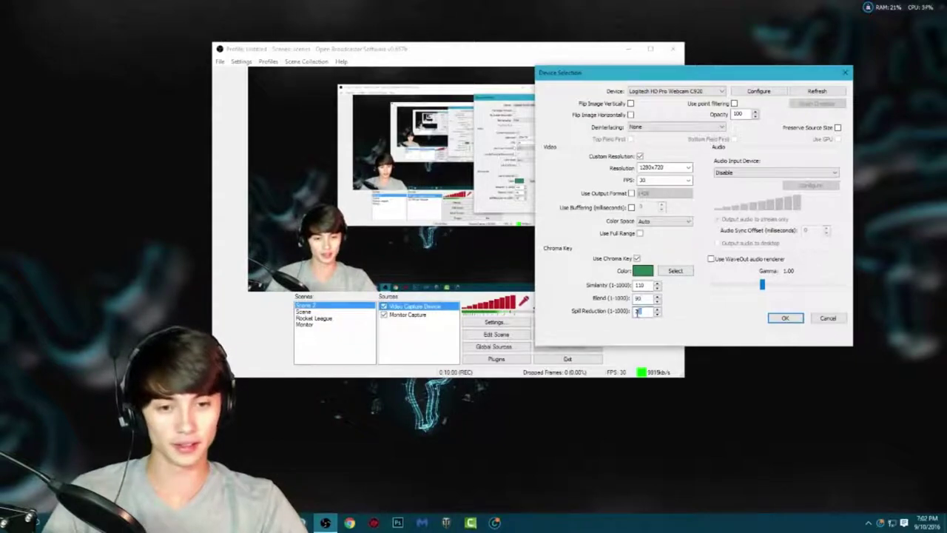
drag(647, 312, 566, 329)
text(500)
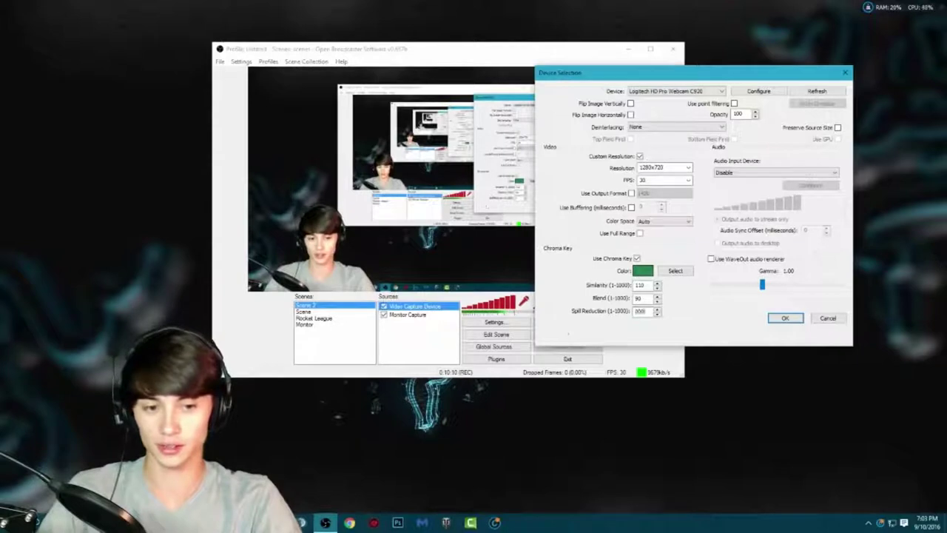
key(BackSpace)
key(BackSpace)
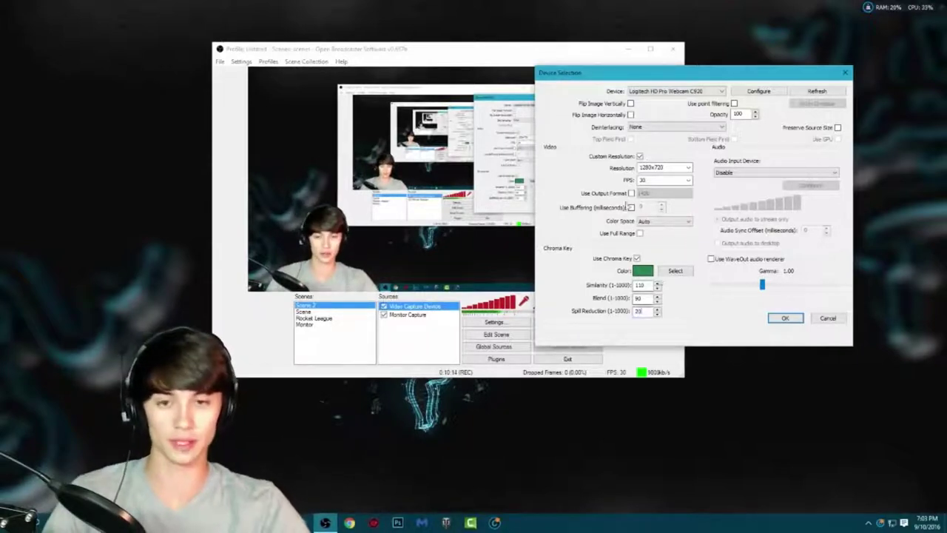
Reposition the Device Selection dialog to check the keyed preview, and save the webcam's device settings.
drag(620, 77, 571, 108)
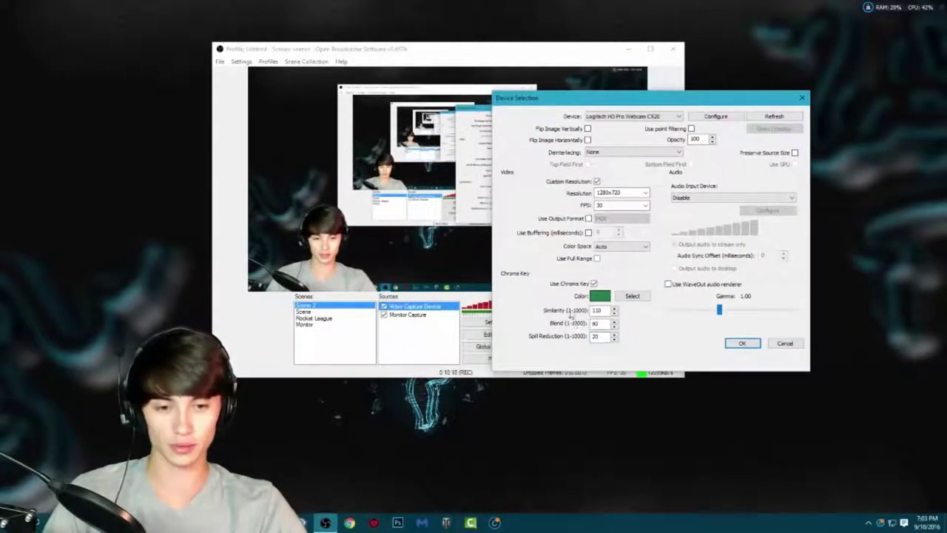
drag(604, 104, 560, 86)
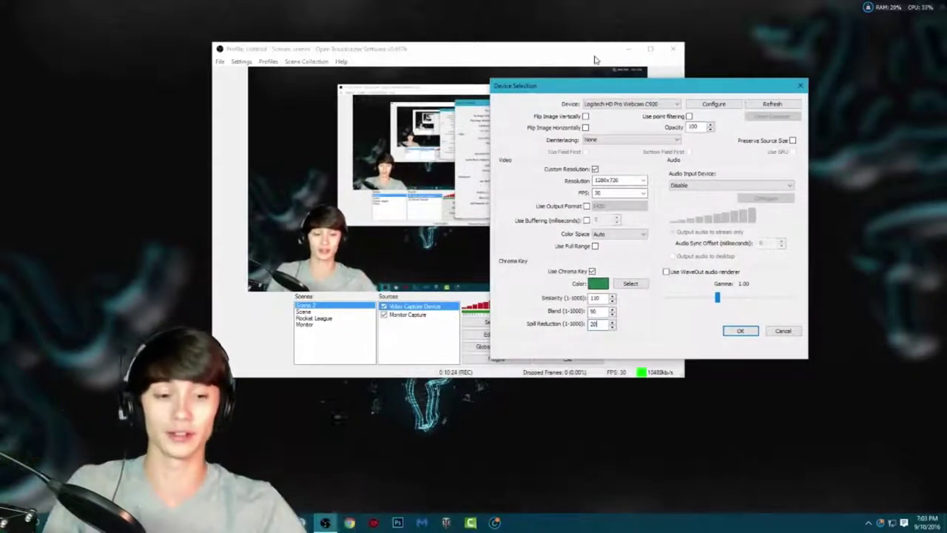
click(740, 331)
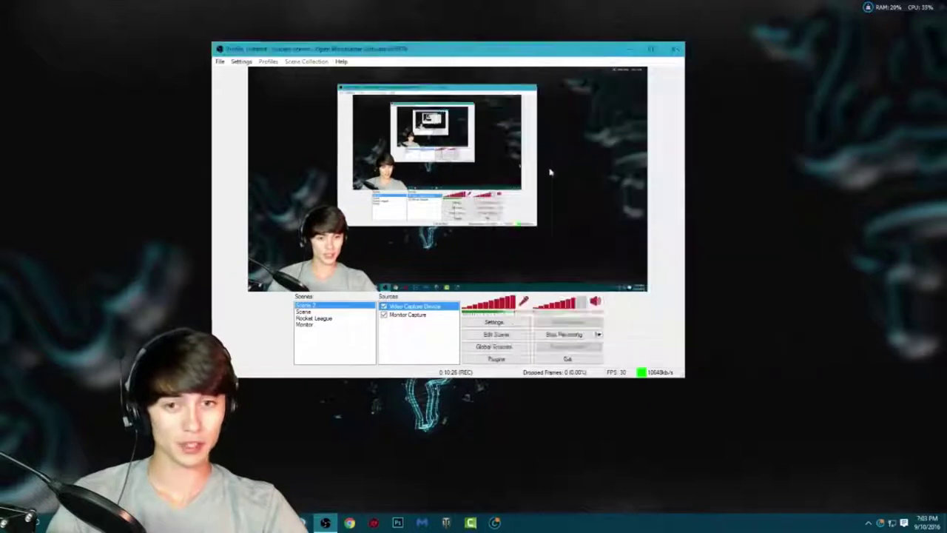
Shift the main window aside, and move the webcam overlay to the scene's lower-right corner.
drag(441, 49, 534, 39)
click(590, 325)
drag(407, 237, 641, 242)
click(589, 325)
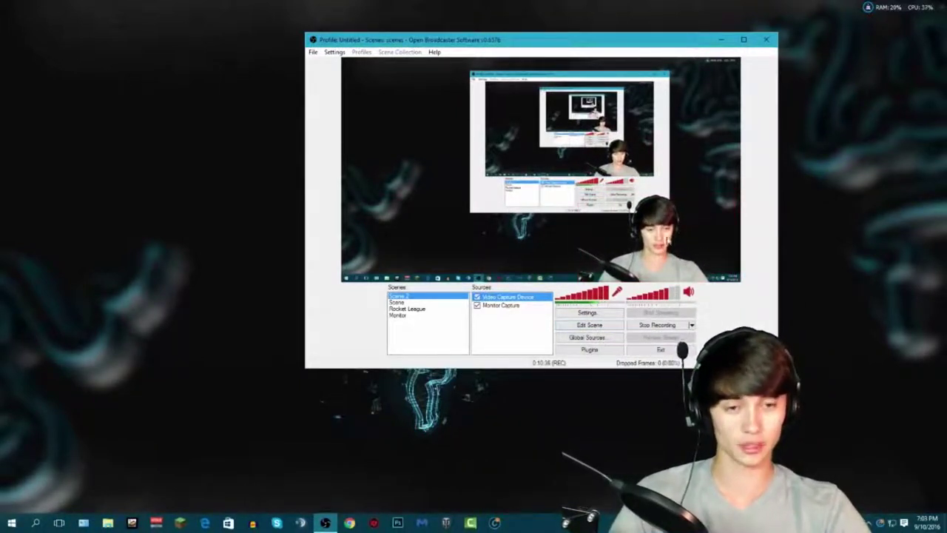
Enlarge the webcam overlay in the scene until it covers most of the picture.
click(589, 325)
drag(580, 198, 350, 75)
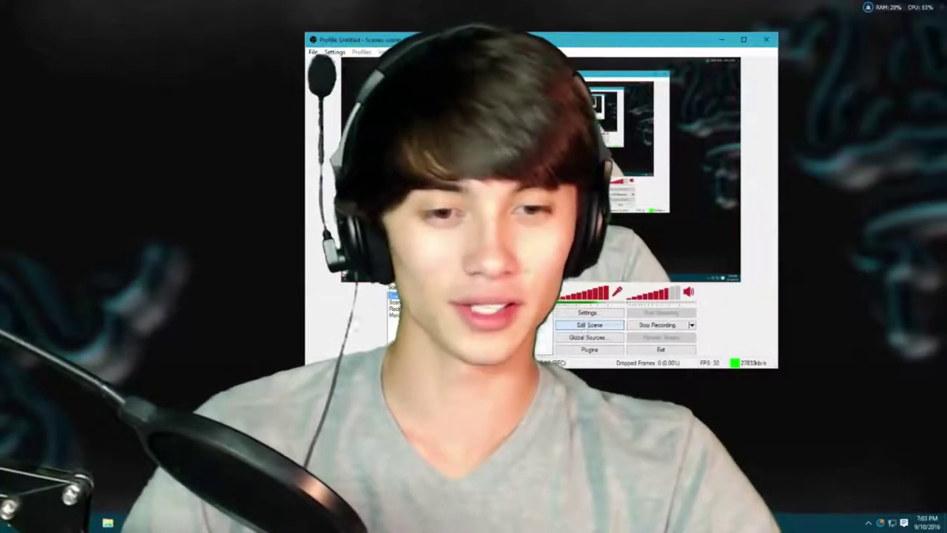
Shrink the webcam overlay in the scene to a small picture in the lower-right corner.
click(587, 331)
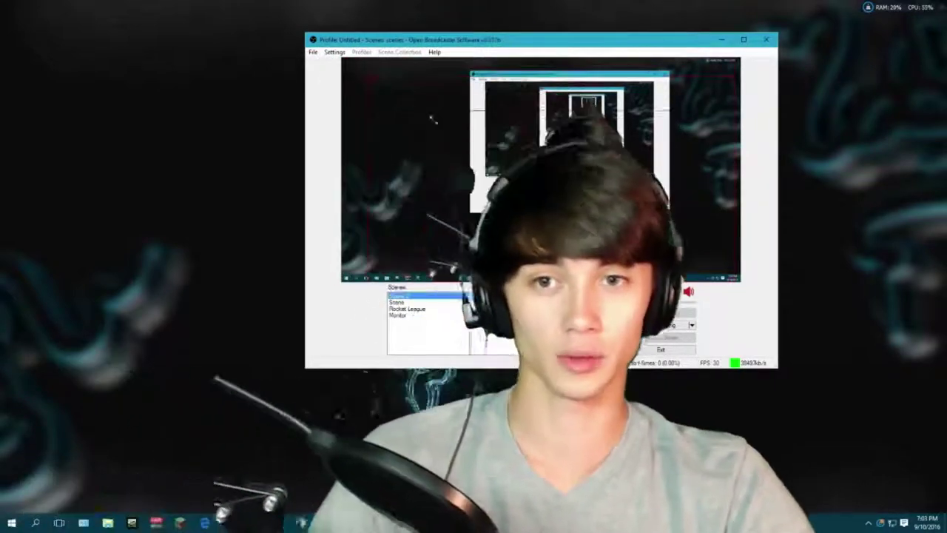
drag(701, 230, 579, 222)
drag(648, 254, 658, 247)
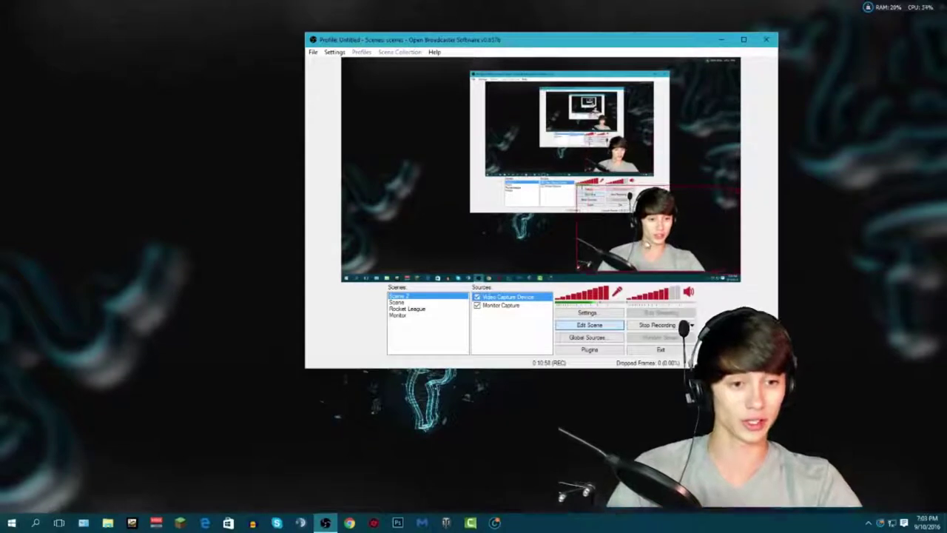
drag(589, 188, 607, 199)
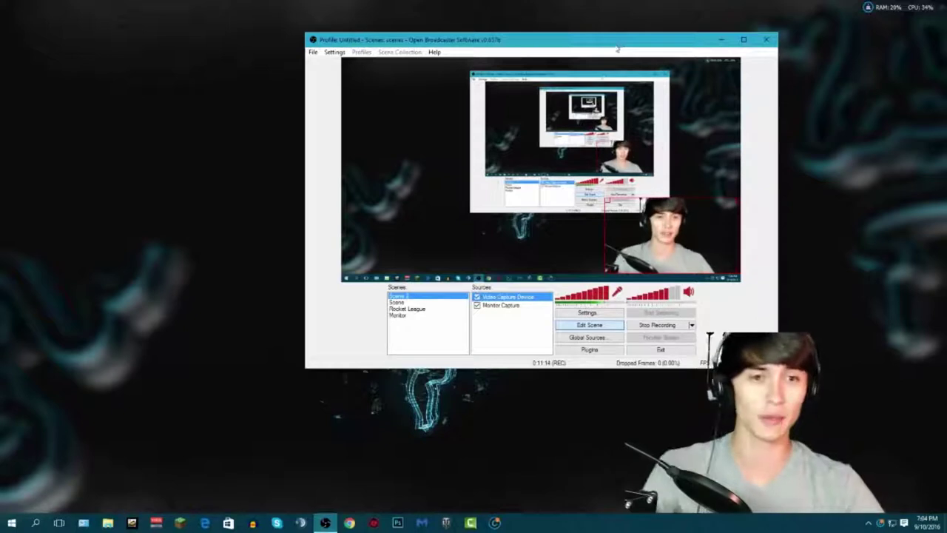
drag(612, 41, 593, 44)
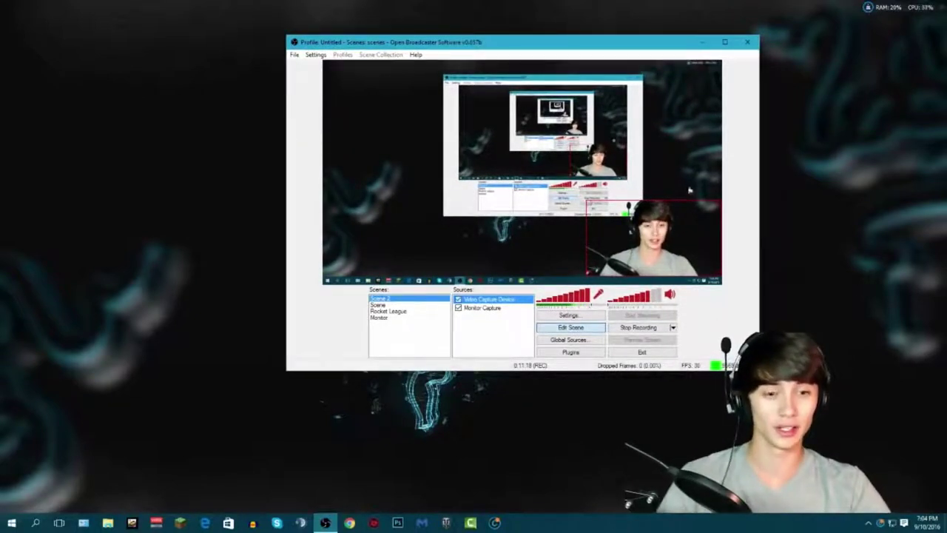
drag(639, 47, 642, 55)
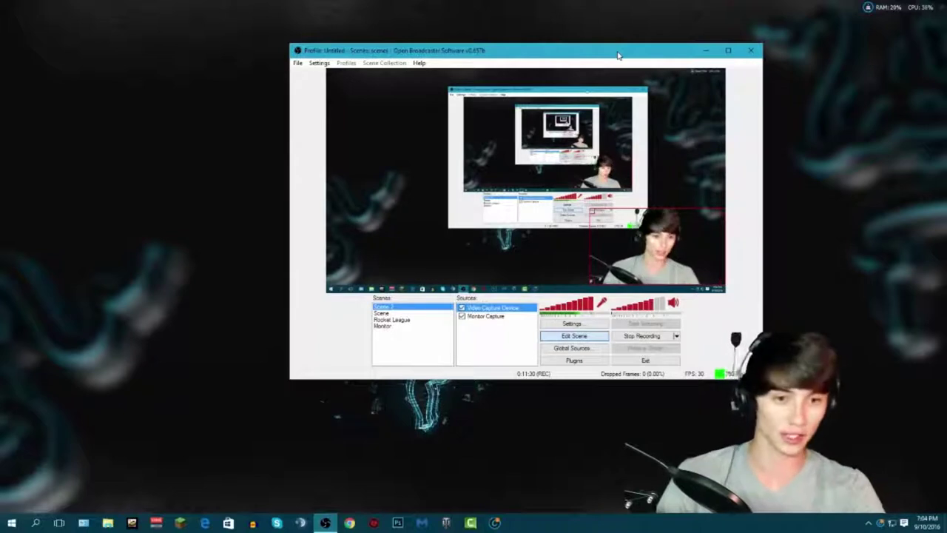
drag(618, 55, 613, 54)
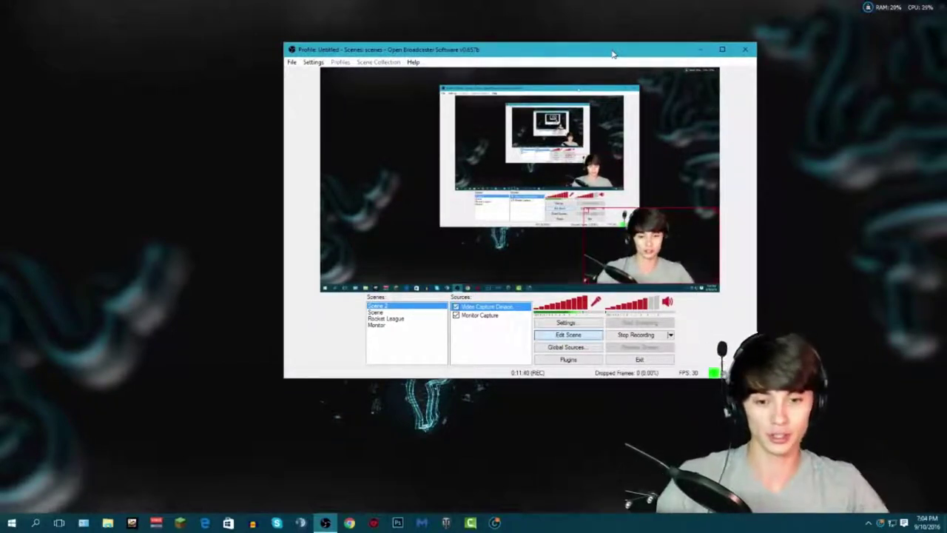
Start adding an Image source to Scene 2, and dismiss its settings without choosing a file.
right_click(468, 333)
mouse_move(488, 340)
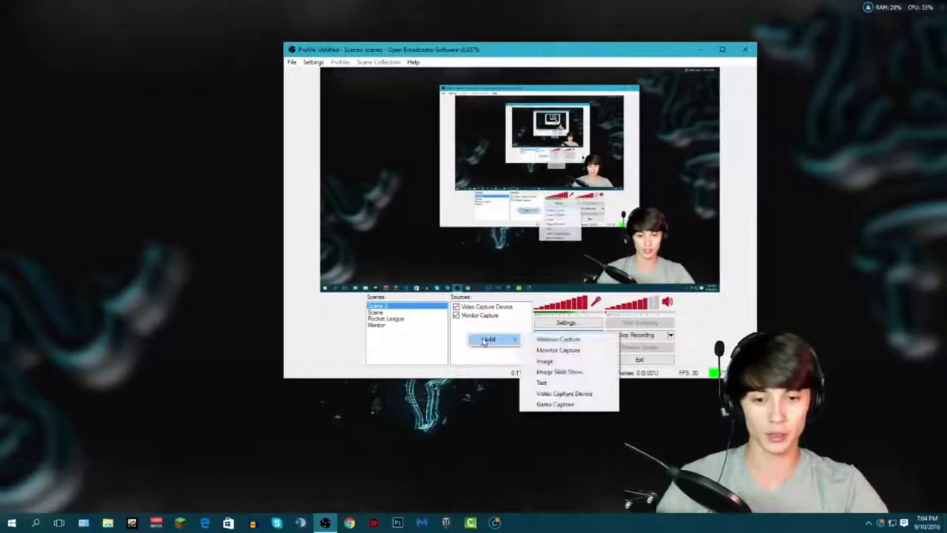
click(548, 361)
click(519, 271)
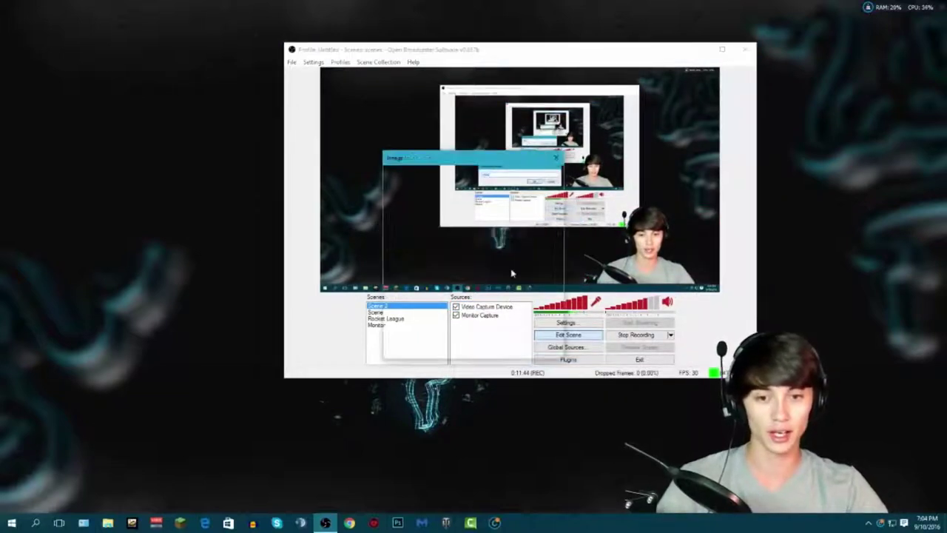
click(541, 178)
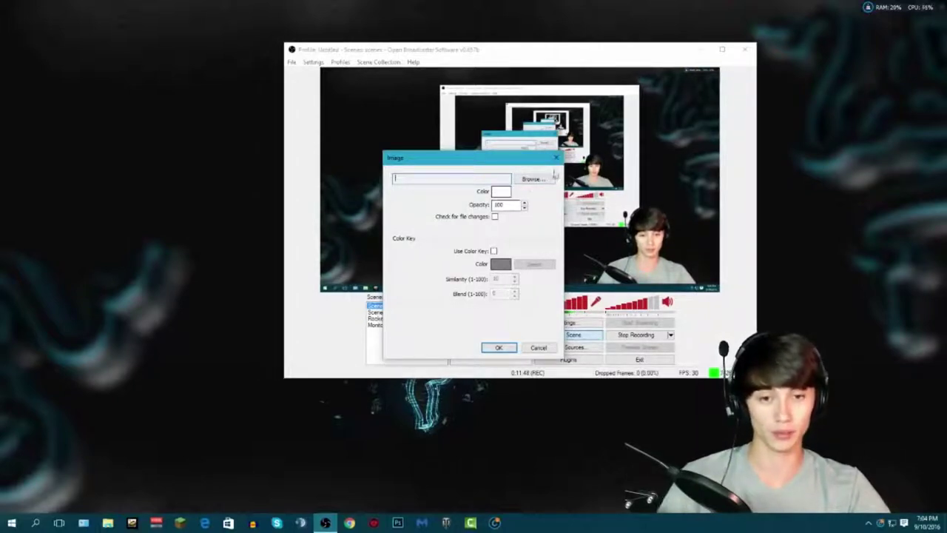
click(556, 160)
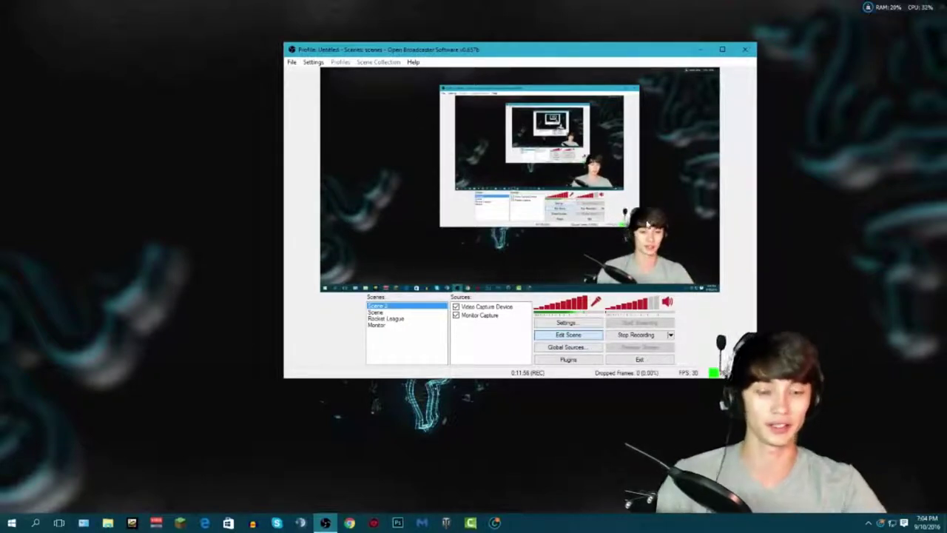
drag(501, 58, 484, 56)
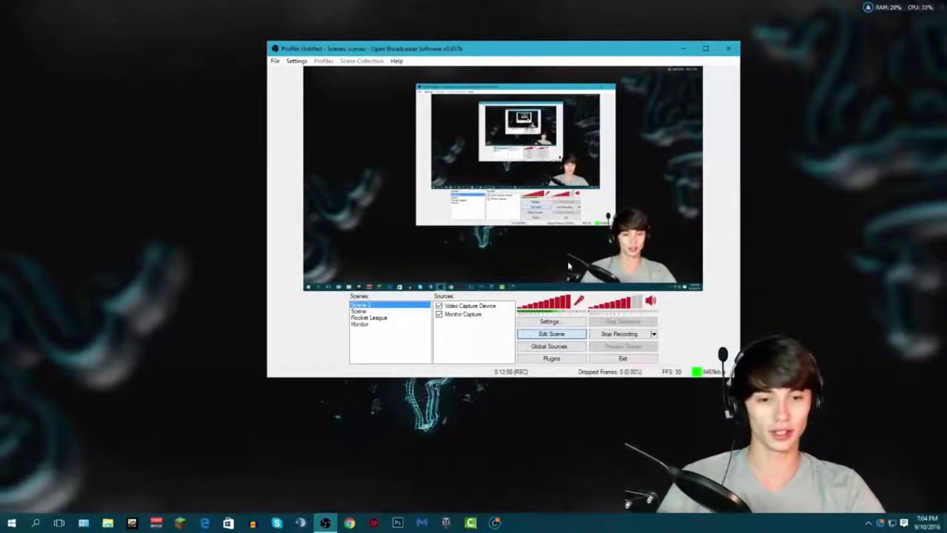
drag(601, 49, 623, 53)
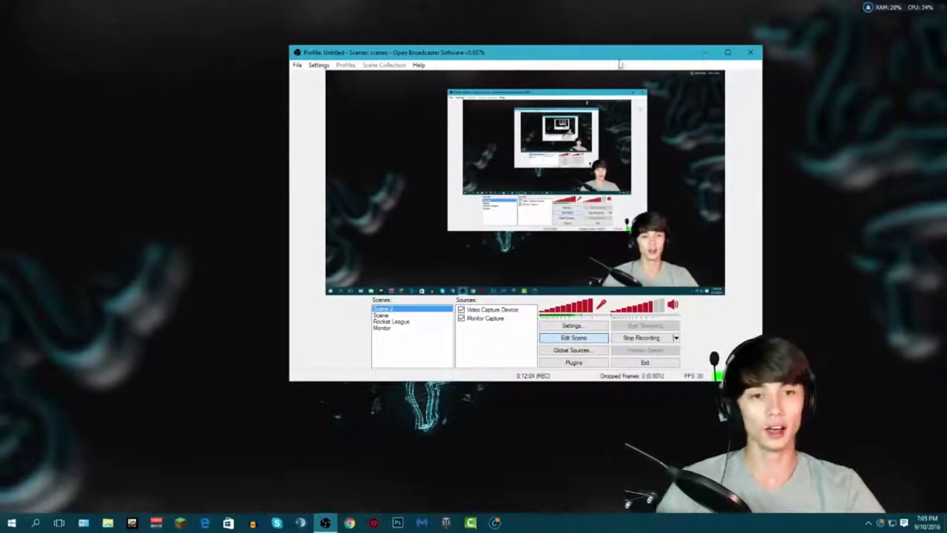
drag(620, 54, 612, 54)
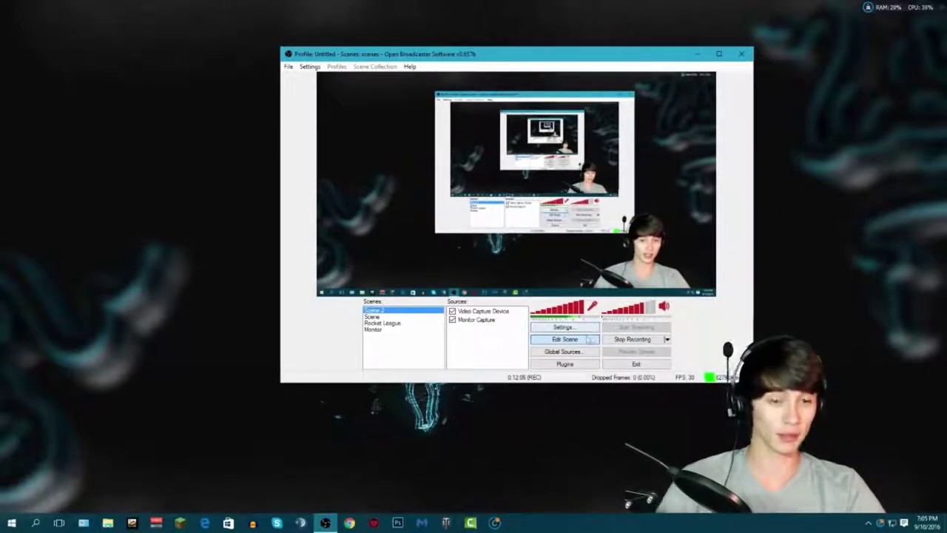